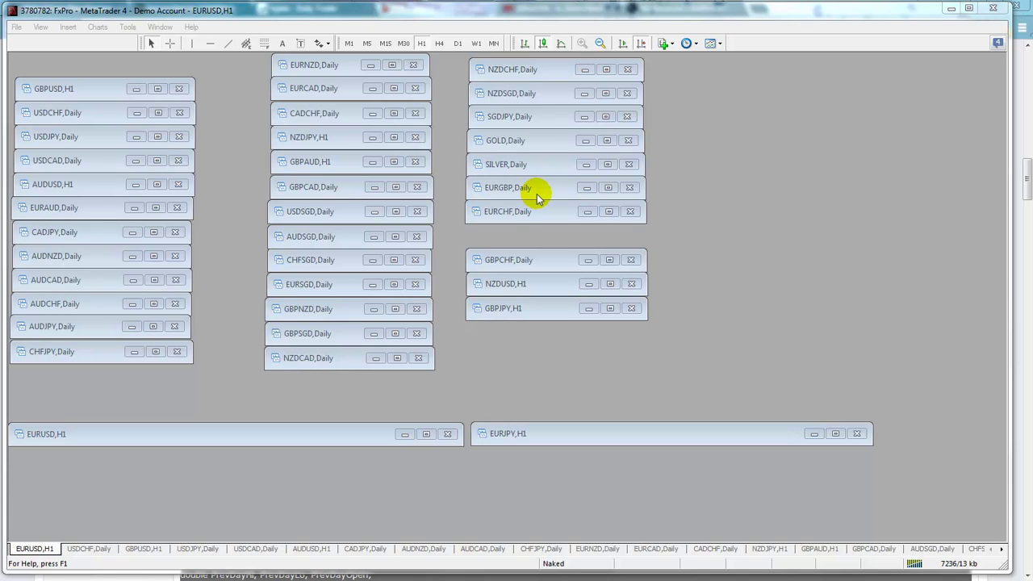
Bring MetaTrader 4 forward and turn on its Standard toolbar from View > Toolbars
{"action": "left_click", "coordinate": [482, 11]}
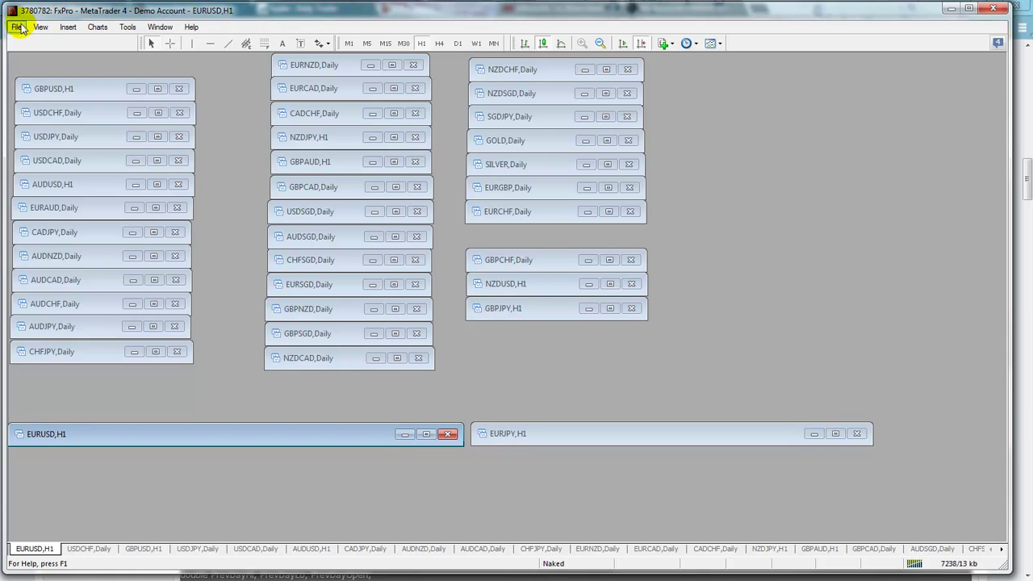
{"action": "left_click", "coordinate": [17, 28]}
{"action": "left_click", "coordinate": [173, 8]}
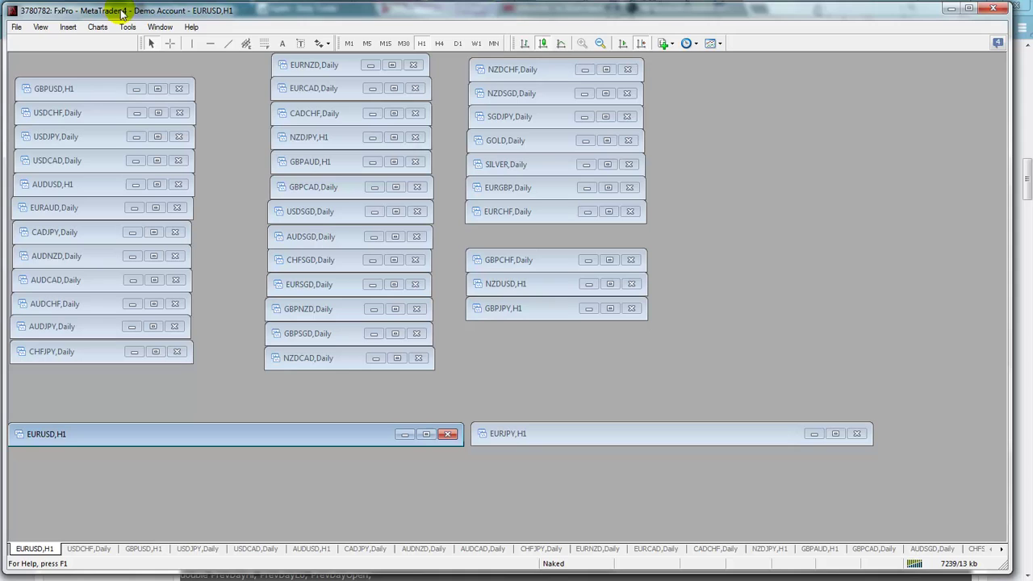
{"action": "left_click", "coordinate": [16, 27]}
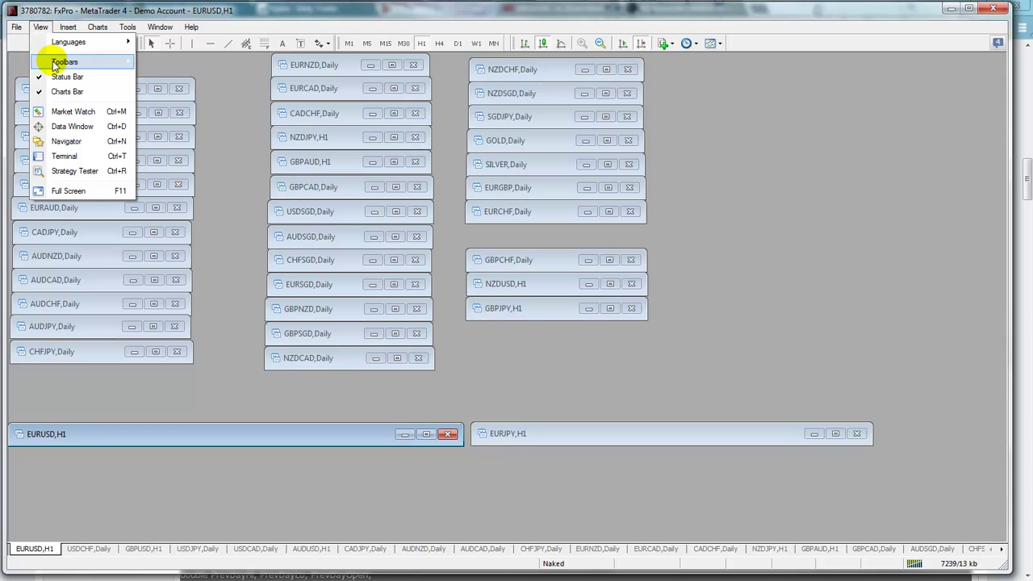
{"action": "mouse_move", "coordinate": [65, 62]}
{"action": "left_click", "coordinate": [151, 62]}
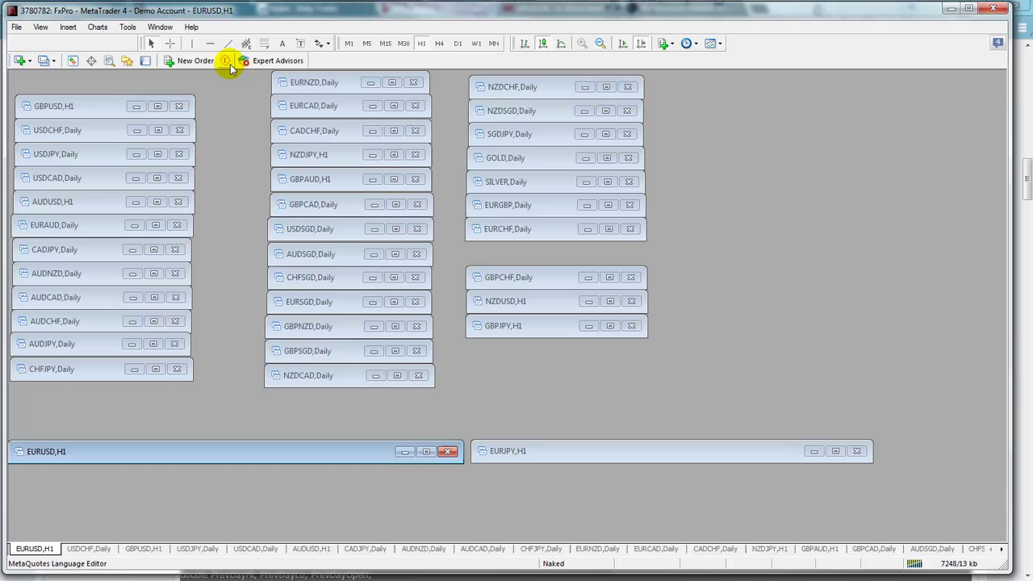
Launch MetaEditor, delete all code in PeriodConverter, and minimise the editor
{"action": "left_click", "coordinate": [229, 64]}
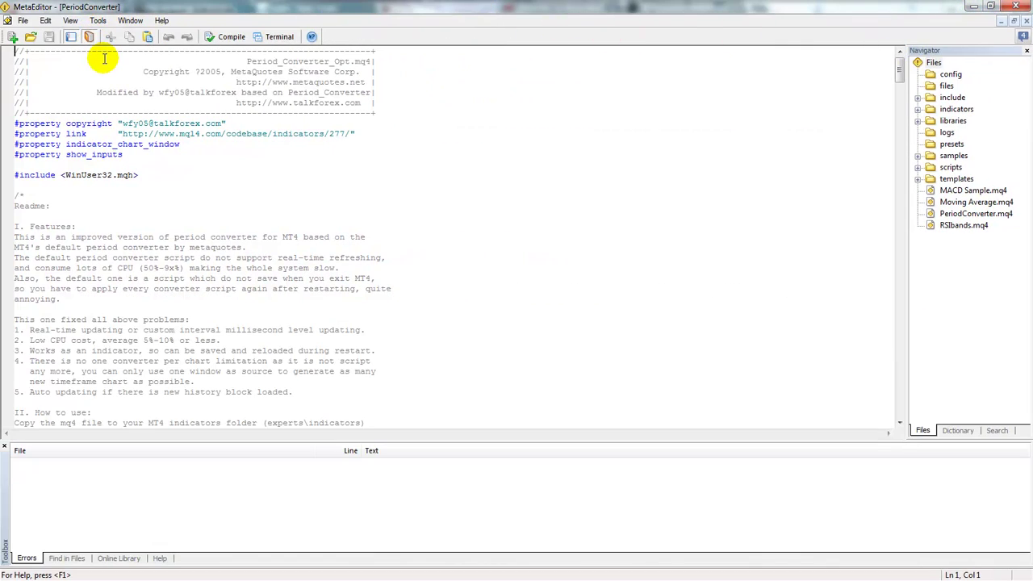
{"action": "key", "text": "ctrl+a"}
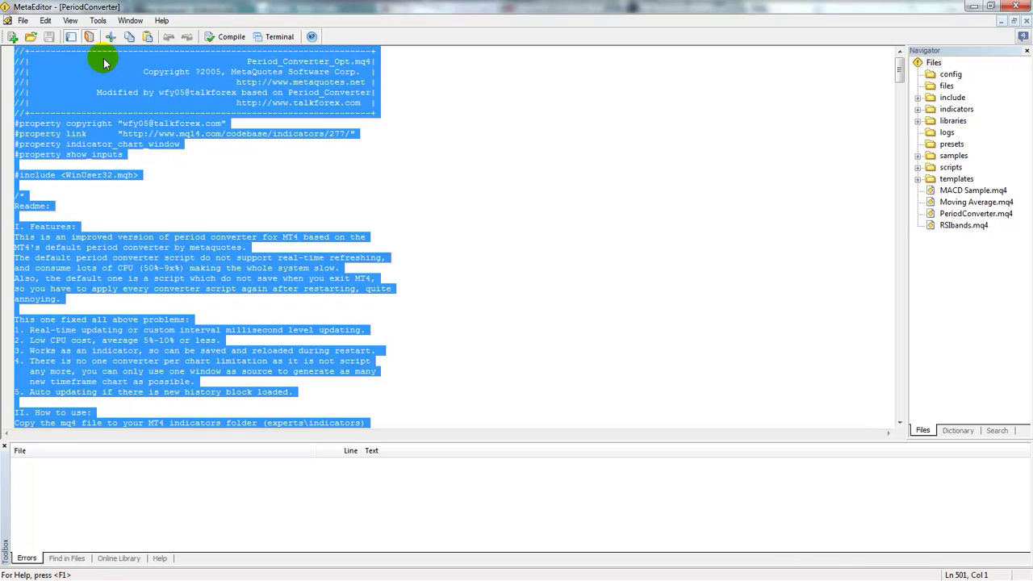
{"action": "key", "text": "Delete"}
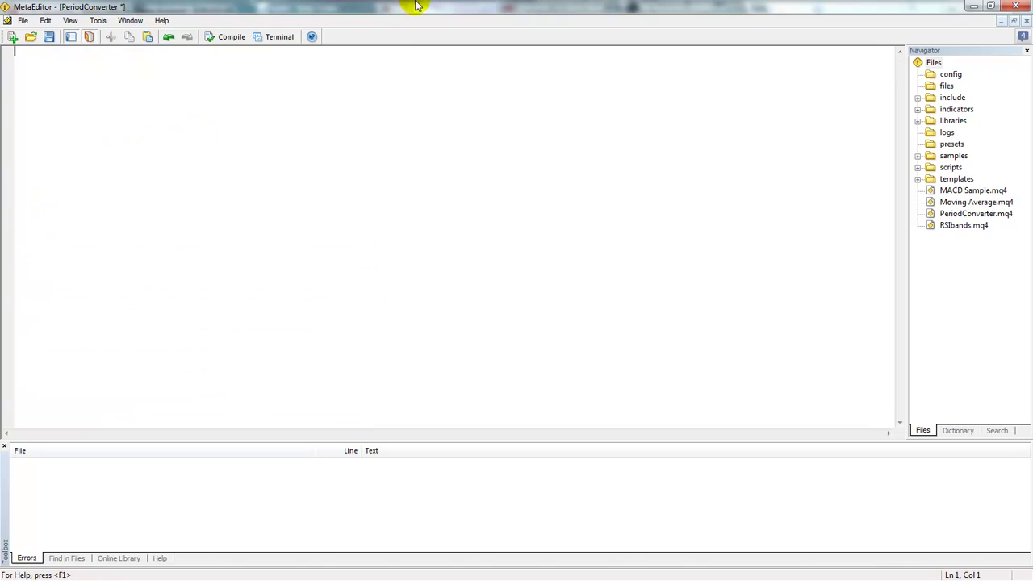
{"action": "left_click", "coordinate": [972, 6]}
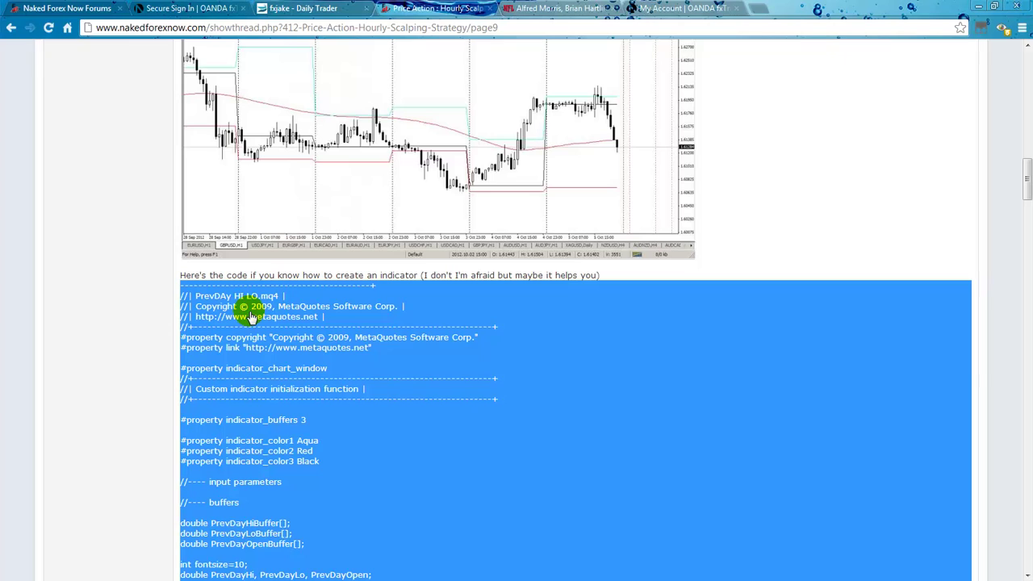
Copy the selected PrevDay HI LO code block from the Chrome forum post
{"action": "right_click", "coordinate": [242, 315]}
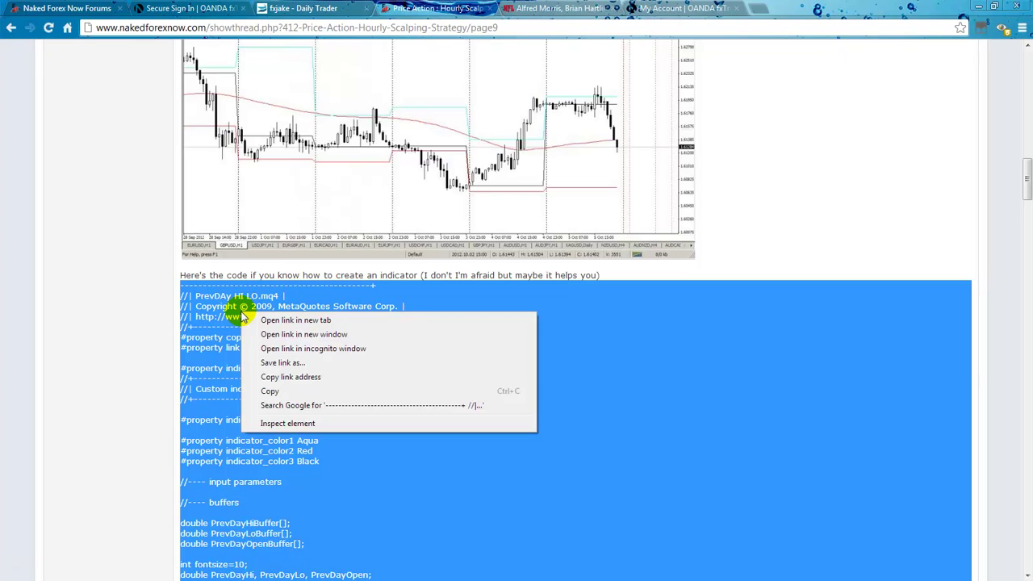
{"action": "left_click", "coordinate": [270, 391]}
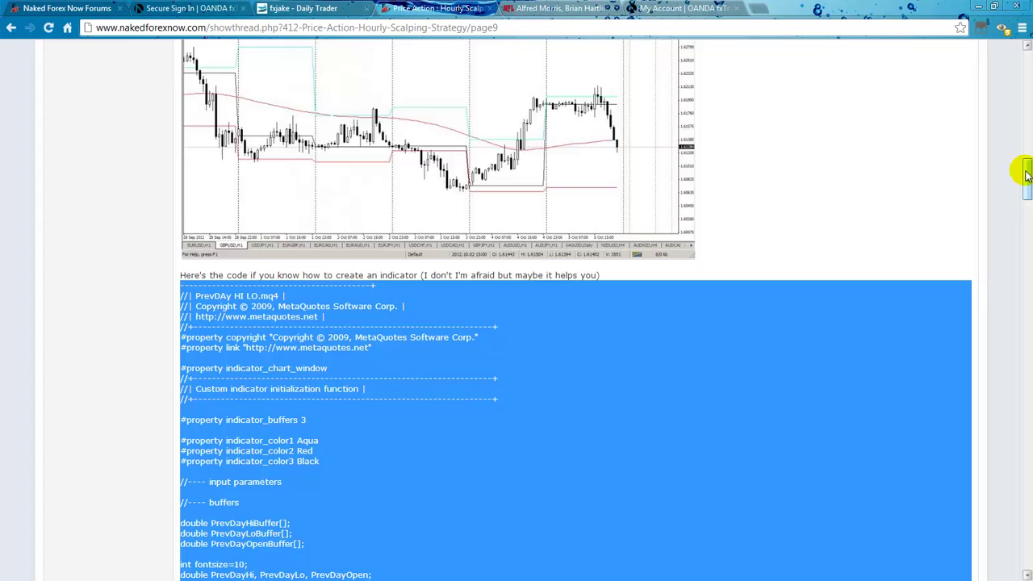
{"action": "left_click_drag", "start_coordinate": [1026, 174], "coordinate": [1017, 278]}
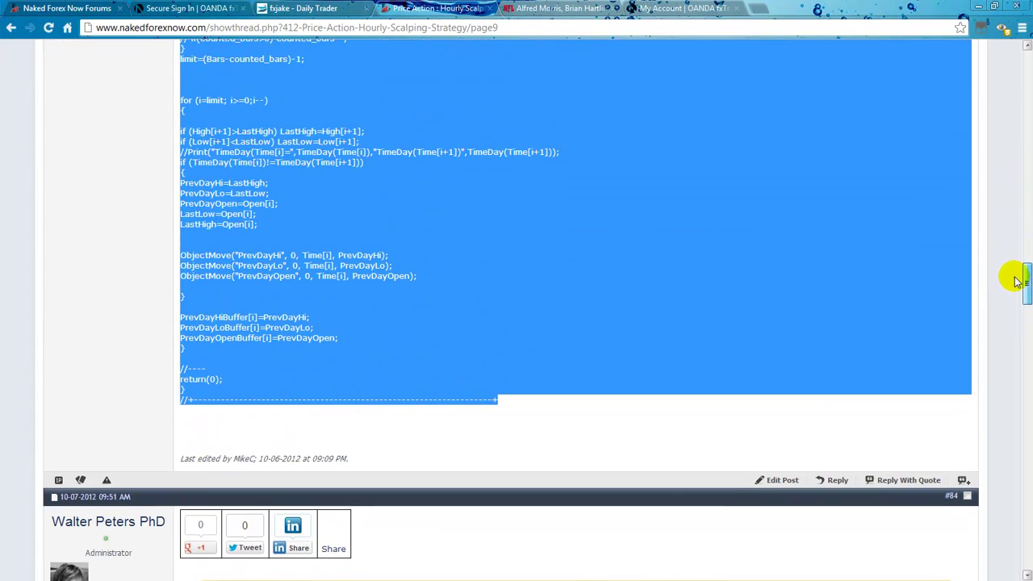
{"action": "right_click", "coordinate": [263, 333]}
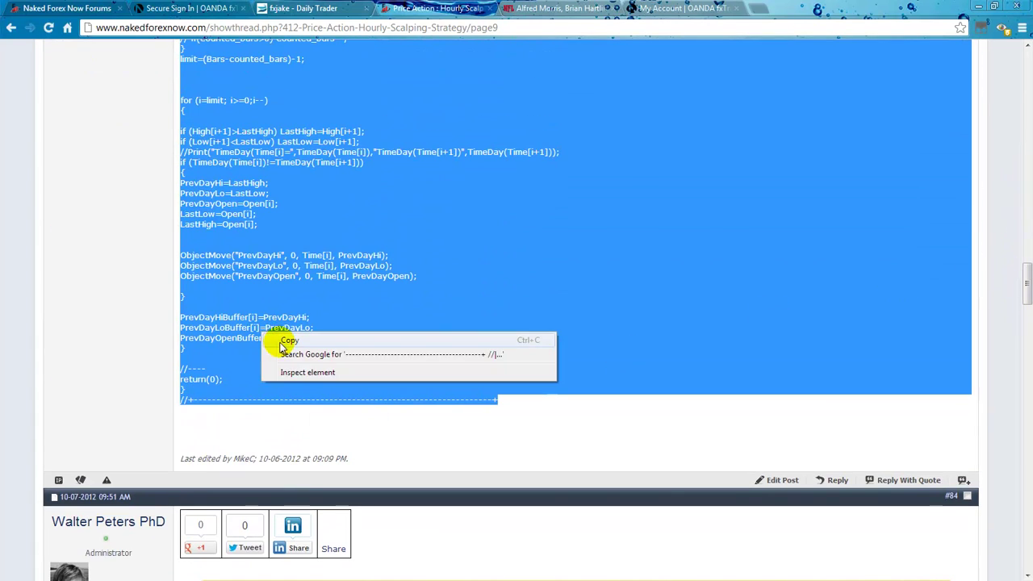
{"action": "left_click", "coordinate": [289, 341]}
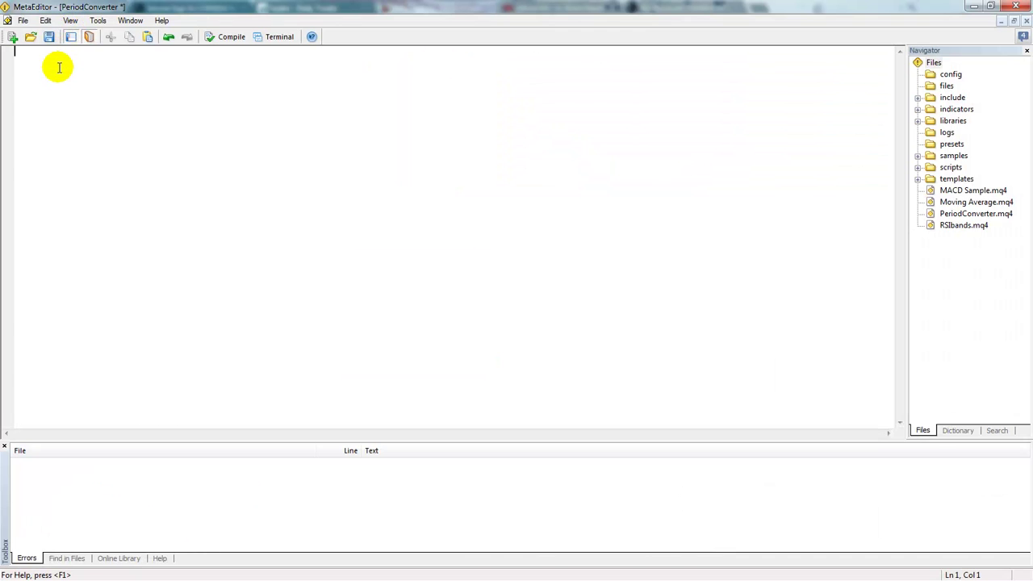
Paste the forum code into the empty file and save it as PrevHiLow
{"action": "key", "text": "ctrl+v"}
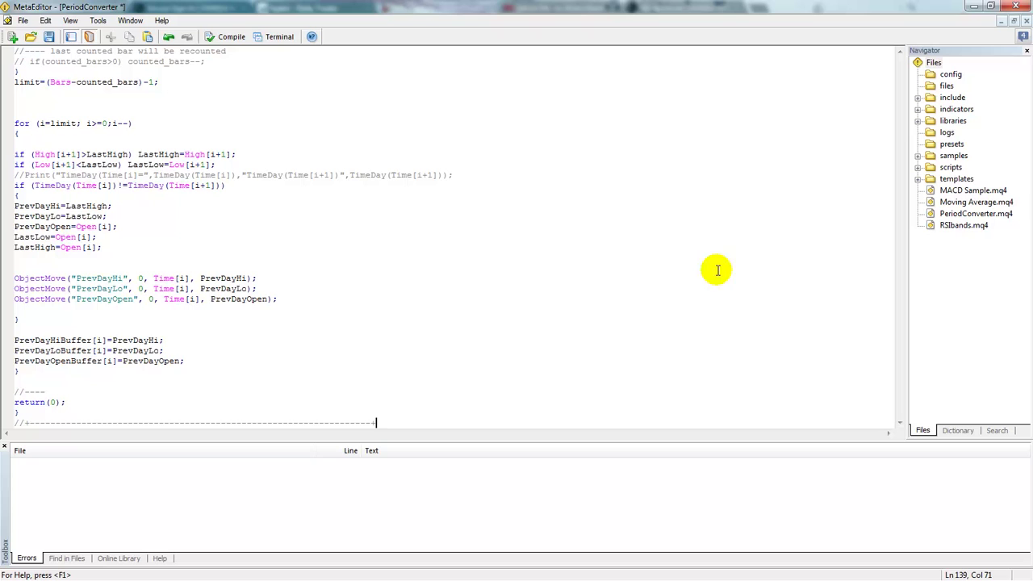
{"action": "left_click", "coordinate": [23, 21]}
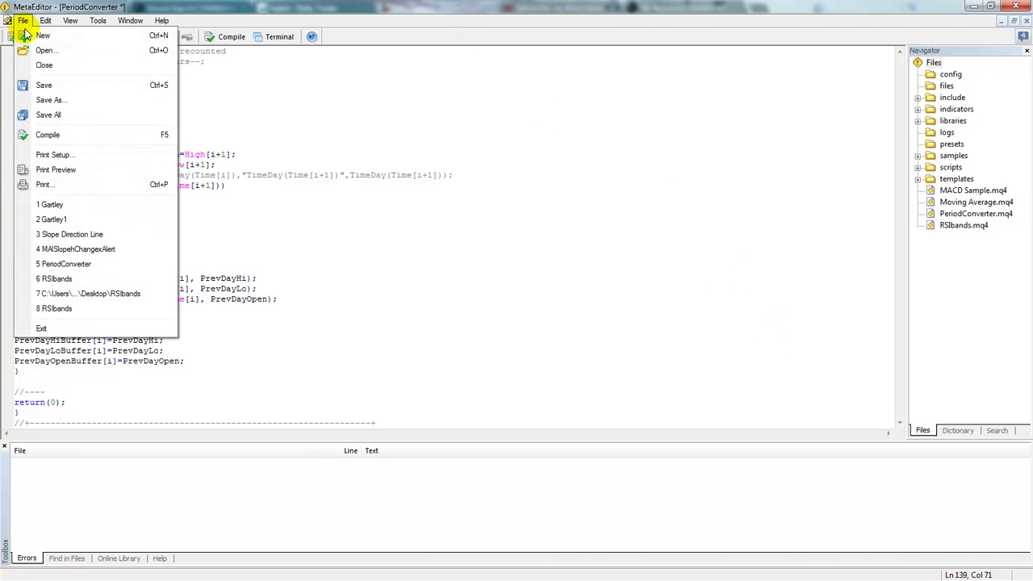
{"action": "left_click", "coordinate": [56, 99]}
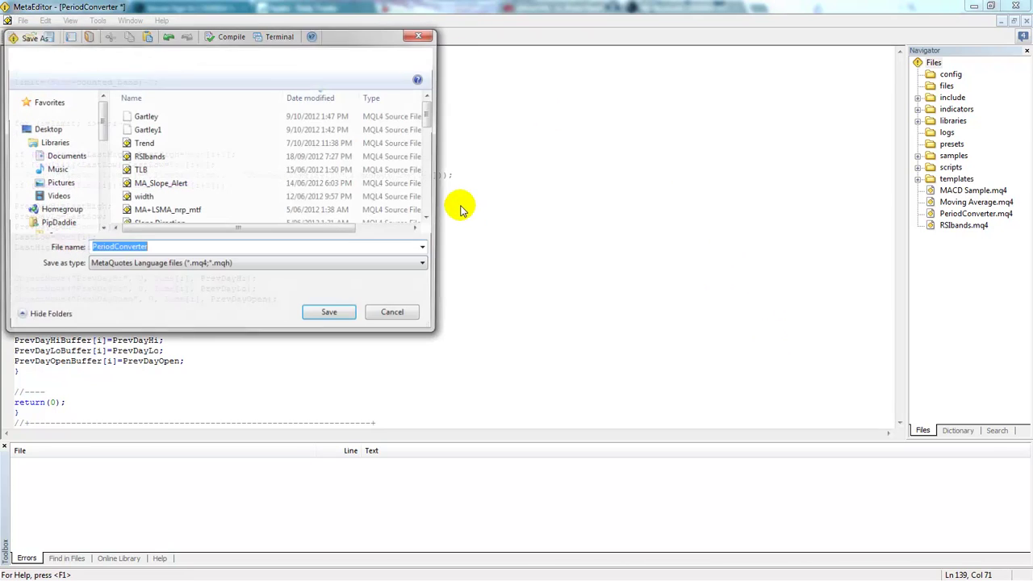
{"action": "left_click", "coordinate": [157, 248]}
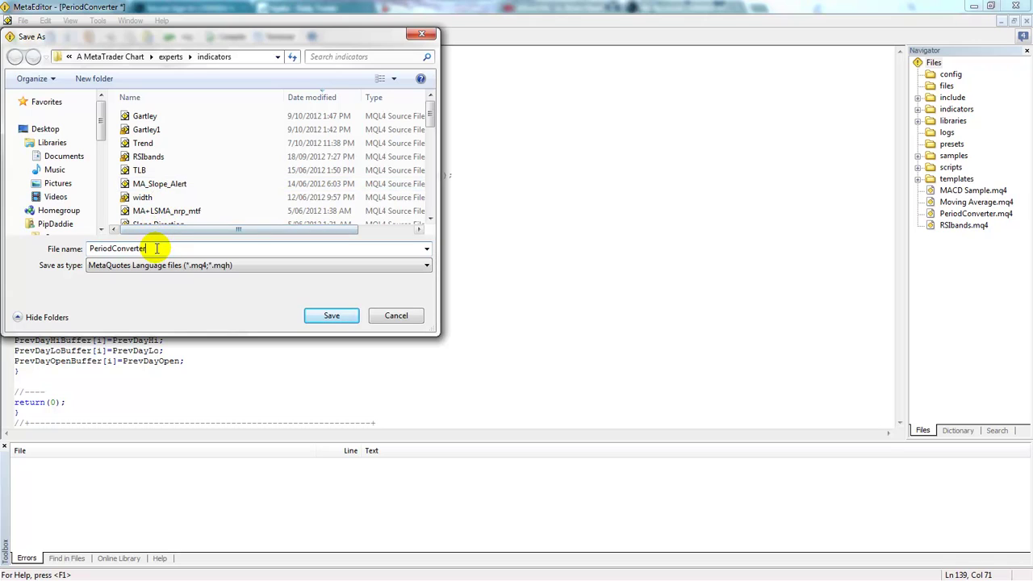
{"action": "key", "text": "BackSpace"}
{"action": "key", "text": "BackSpace"}
{"action": "key", "text": "BackSpace"}
{"action": "key", "text": "BackSpace"}
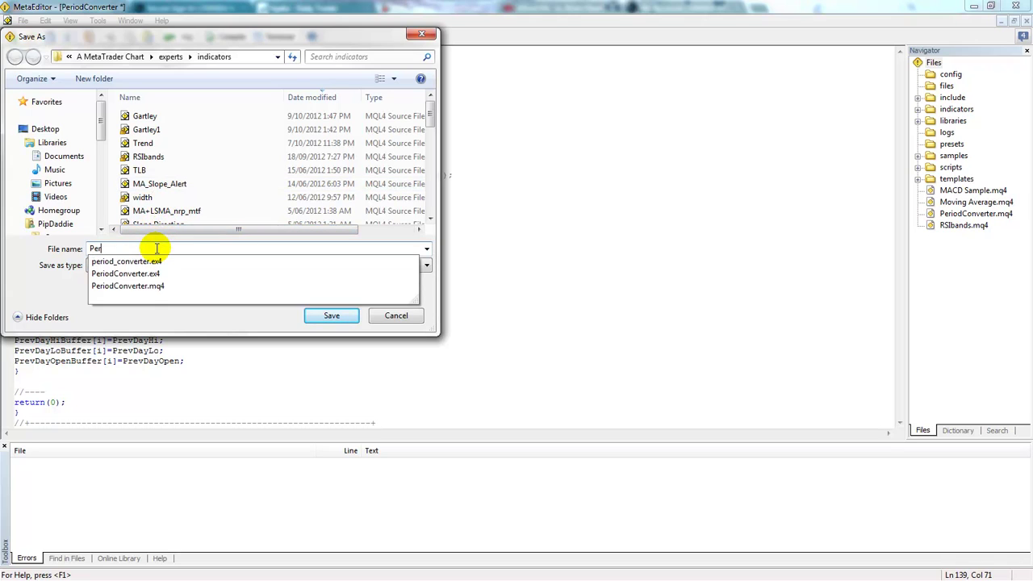
{"action": "key", "text": "BackSpace"}
{"action": "type", "text": "revHiLow"}
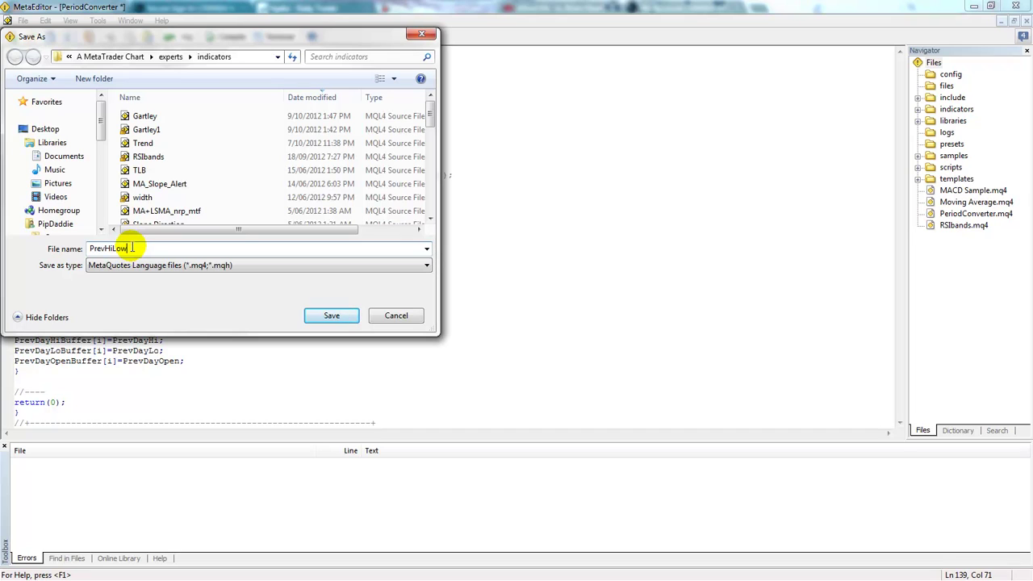
{"action": "left_click", "coordinate": [328, 318]}
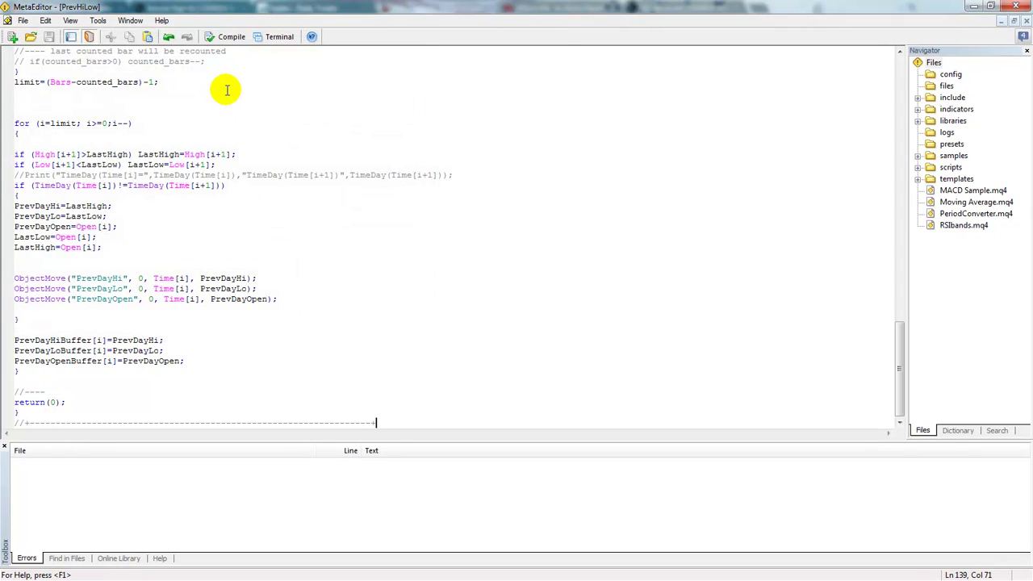
Compile PrevHiLow and scroll to the top of the unexpected-token error list
{"action": "left_click", "coordinate": [217, 44]}
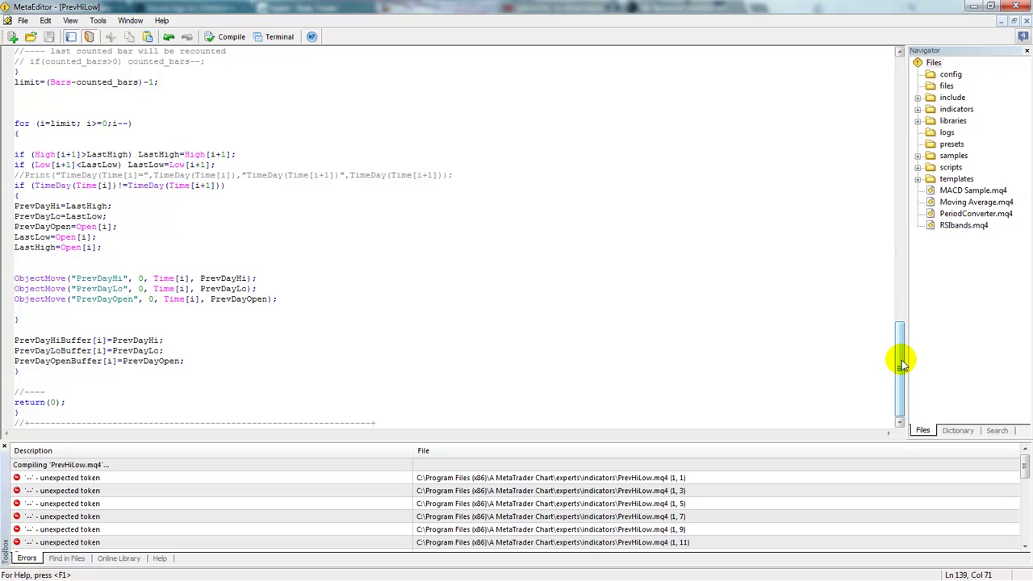
{"action": "left_click_drag", "start_coordinate": [900, 363], "coordinate": [894, 88]}
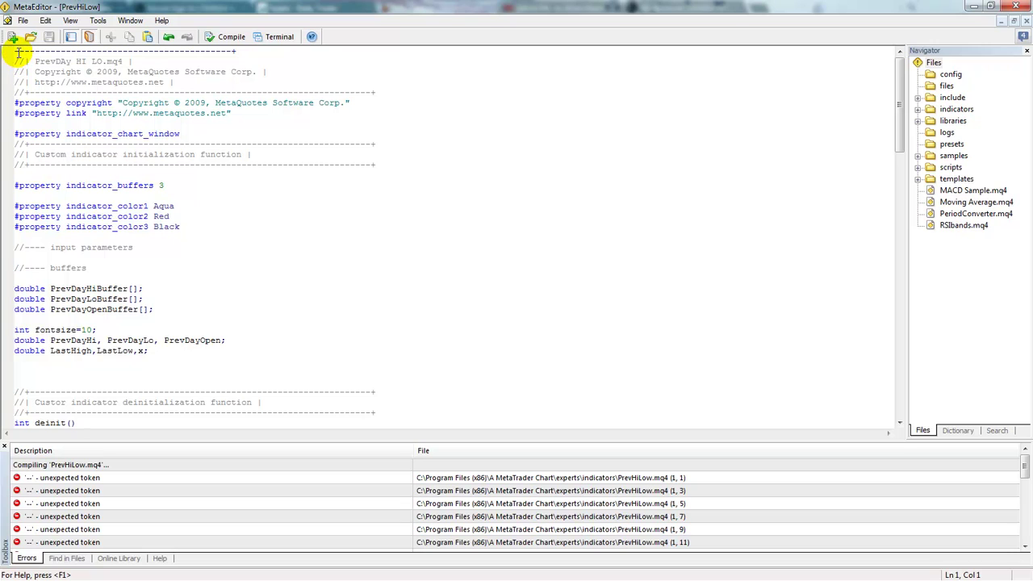
Fix PrevHiLow's first header line, save and recompile with zero errors, then close MetaEditor
{"action": "left_click_drag", "start_coordinate": [15, 52], "coordinate": [90, 51]}
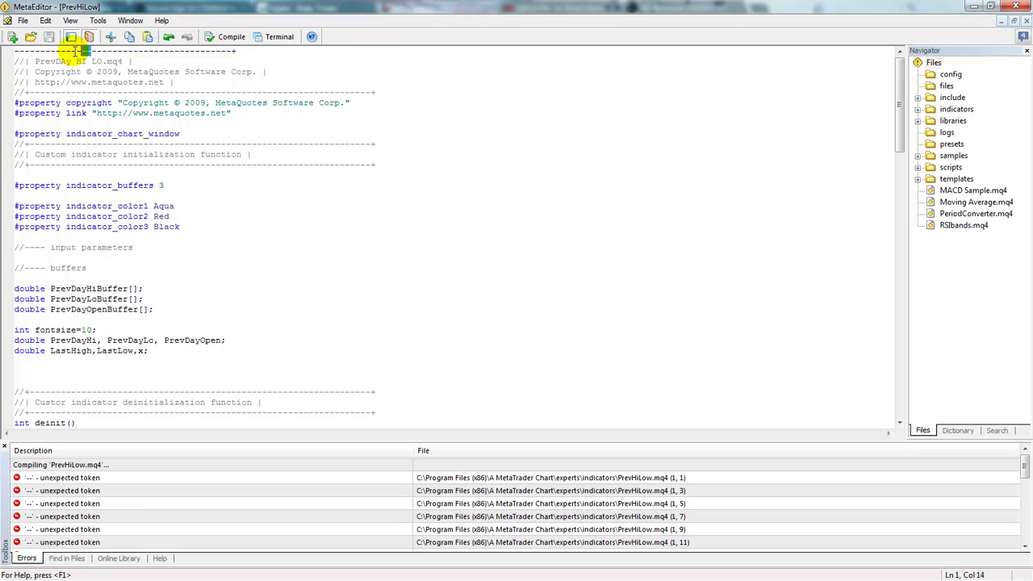
{"action": "left_click", "coordinate": [17, 51]}
{"action": "type", "text": "//"}
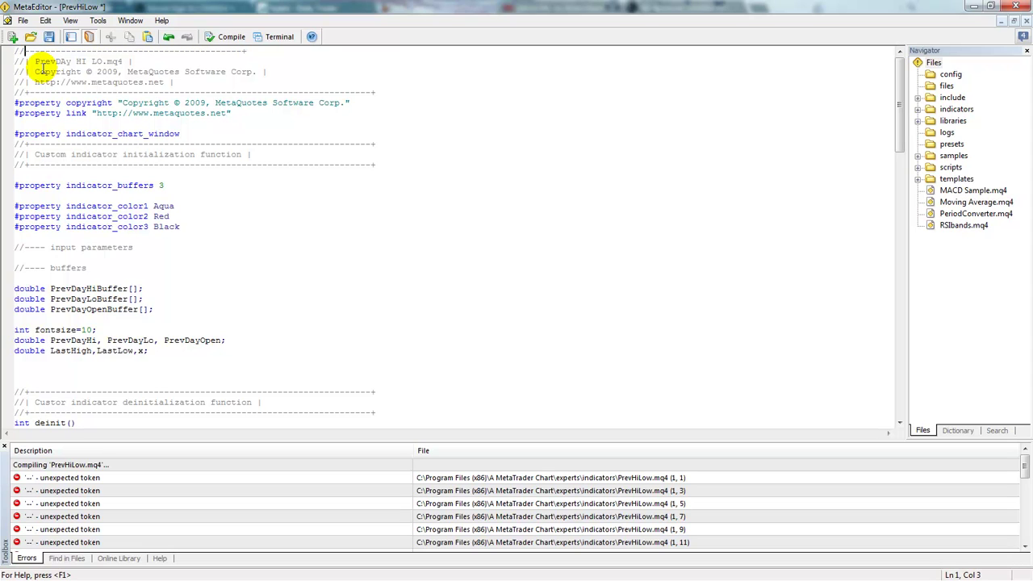
{"action": "left_click", "coordinate": [48, 37]}
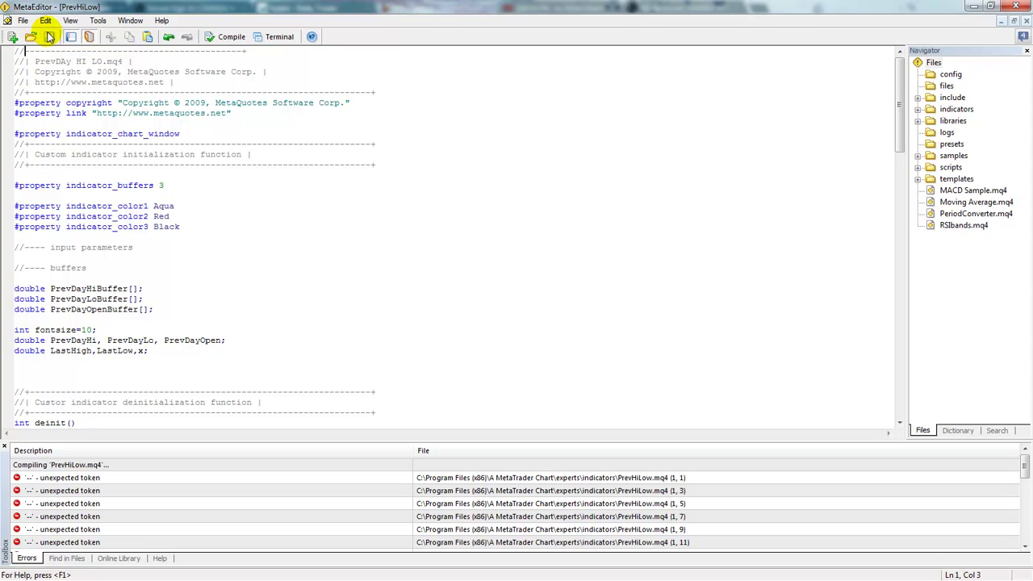
{"action": "left_click", "coordinate": [228, 36]}
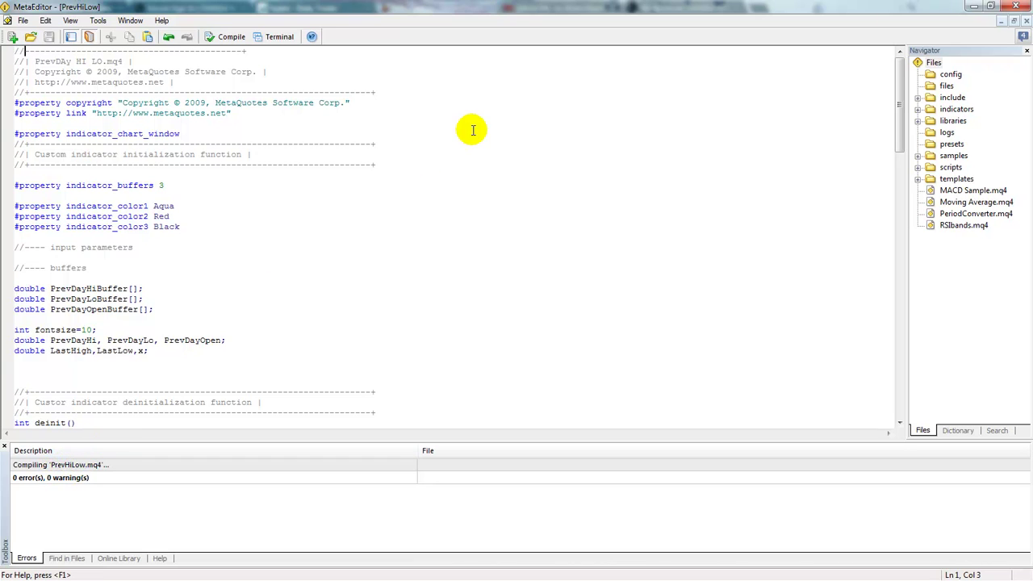
{"action": "left_click", "coordinate": [1024, 6]}
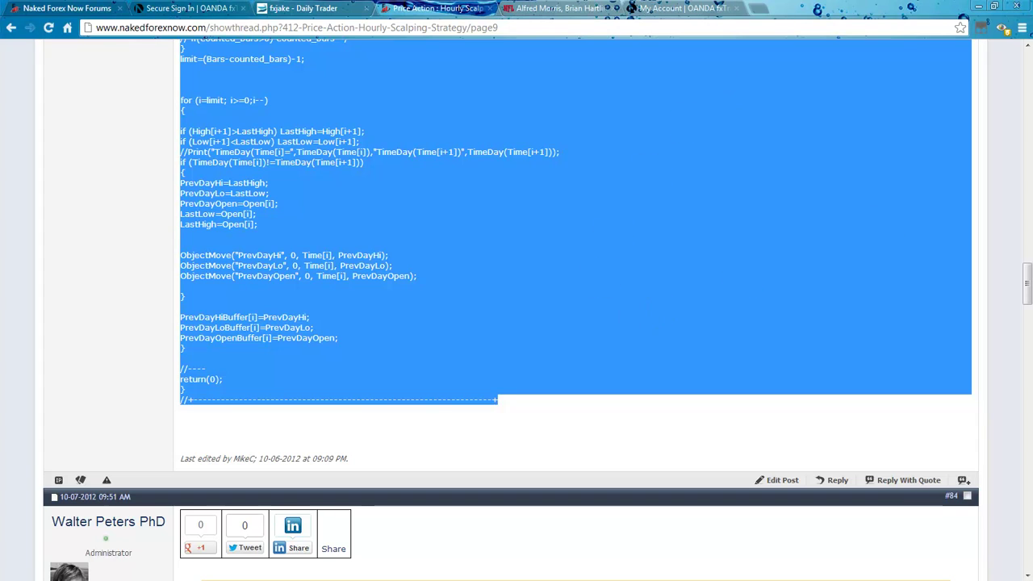
Maximise the GBPUSD chart, switch it to D1 and turn on chart shift
{"action": "key", "text": "alt+Tab"}
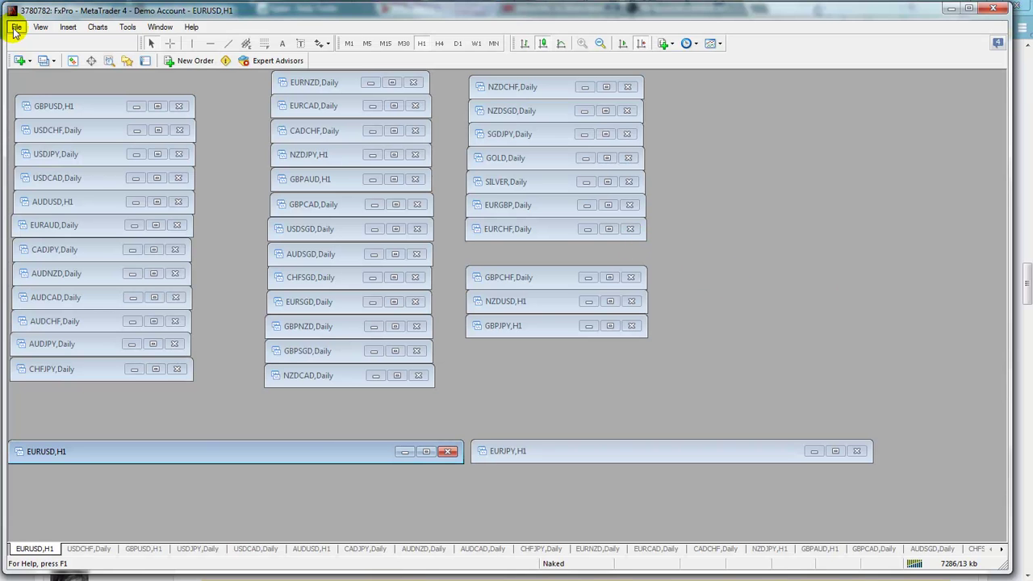
{"action": "left_click", "coordinate": [14, 30]}
{"action": "left_click", "coordinate": [50, 61]}
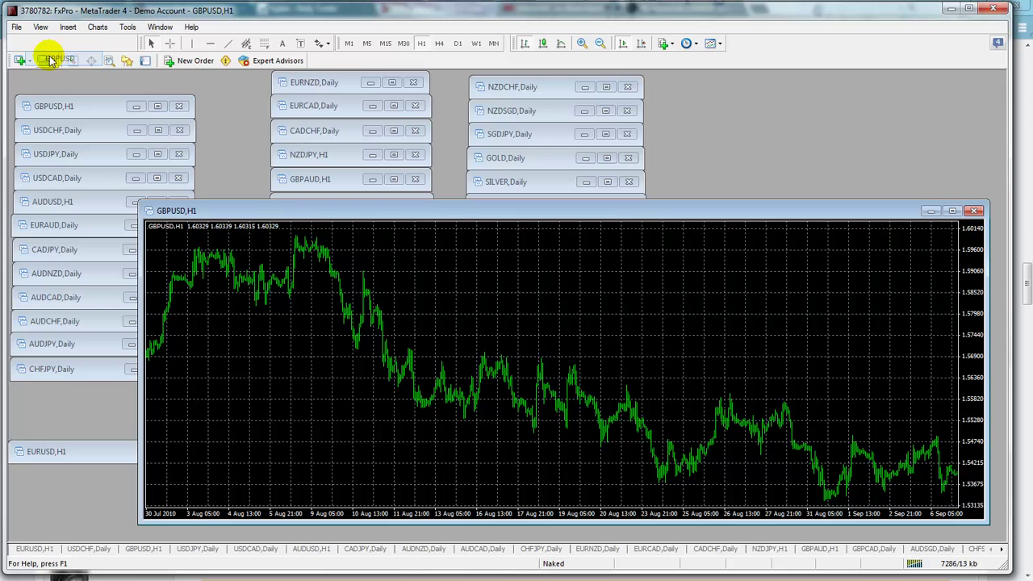
{"action": "left_click", "coordinate": [953, 211]}
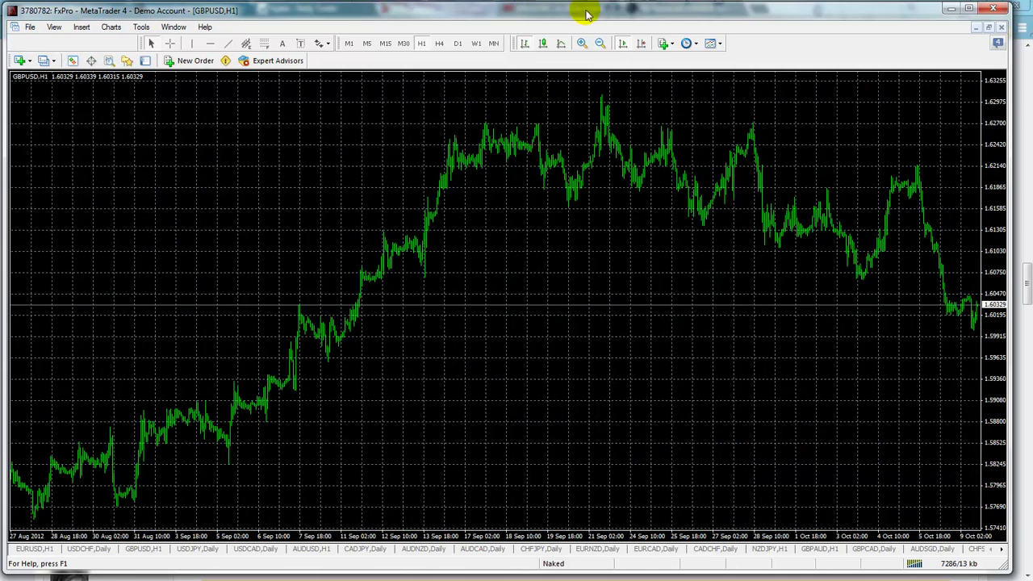
{"action": "left_click", "coordinate": [458, 43]}
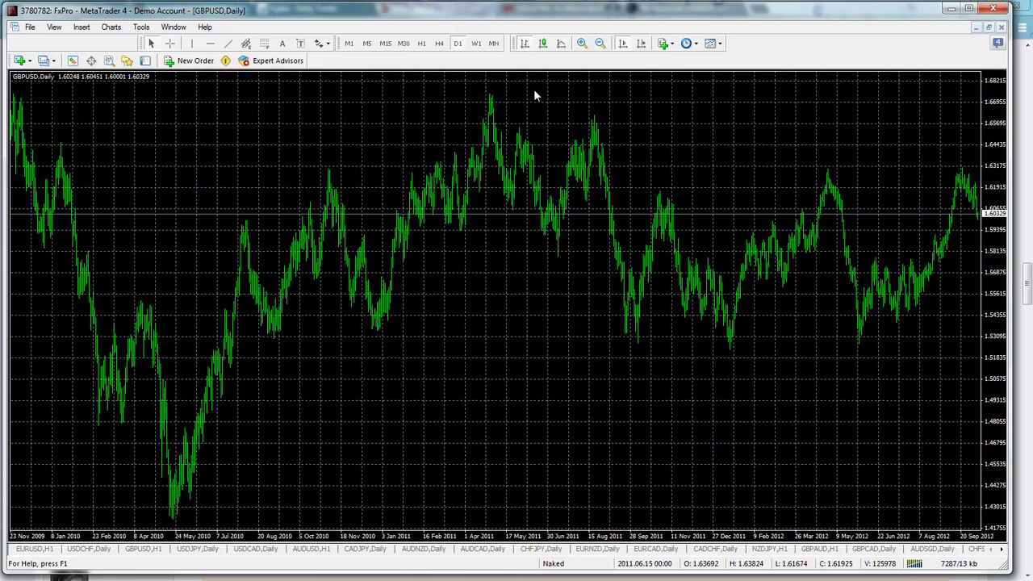
{"action": "left_click", "coordinate": [640, 45]}
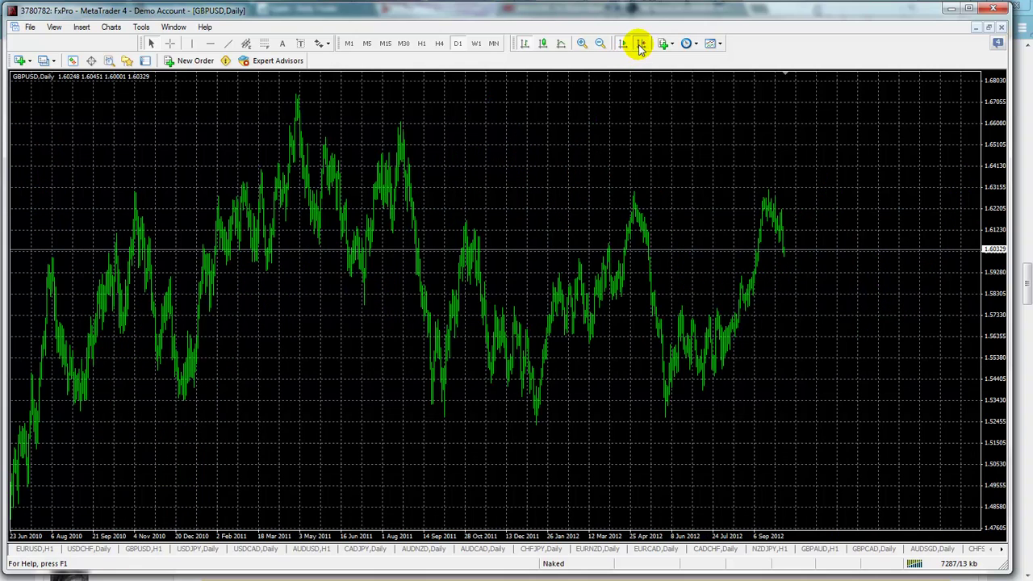
{"action": "right_click", "coordinate": [473, 126]}
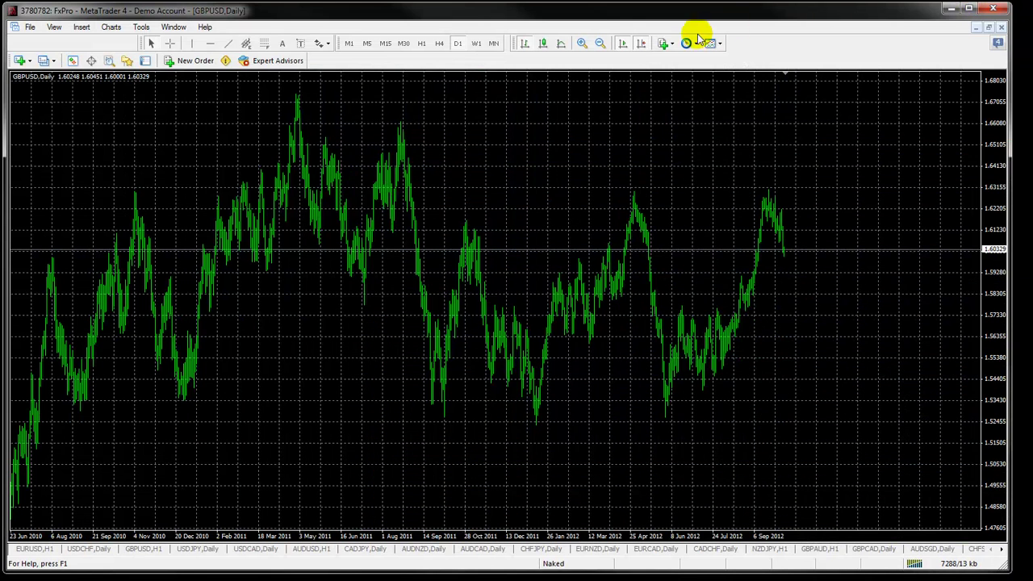
Hide the Standard toolbar and open the Insert menu's indicator list
{"action": "left_click", "coordinate": [54, 29]}
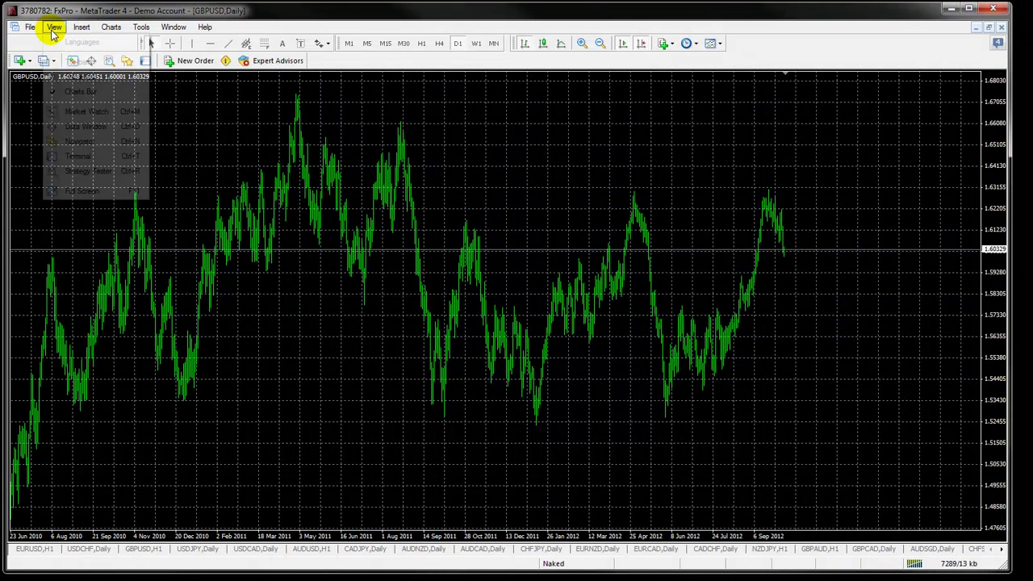
{"action": "left_click", "coordinate": [166, 62]}
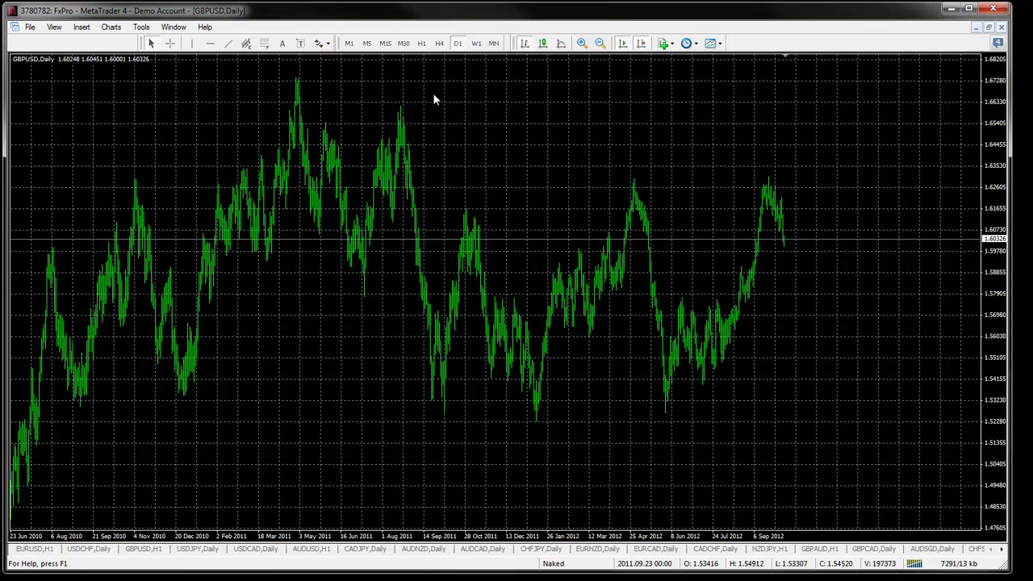
{"action": "left_click", "coordinate": [81, 26]}
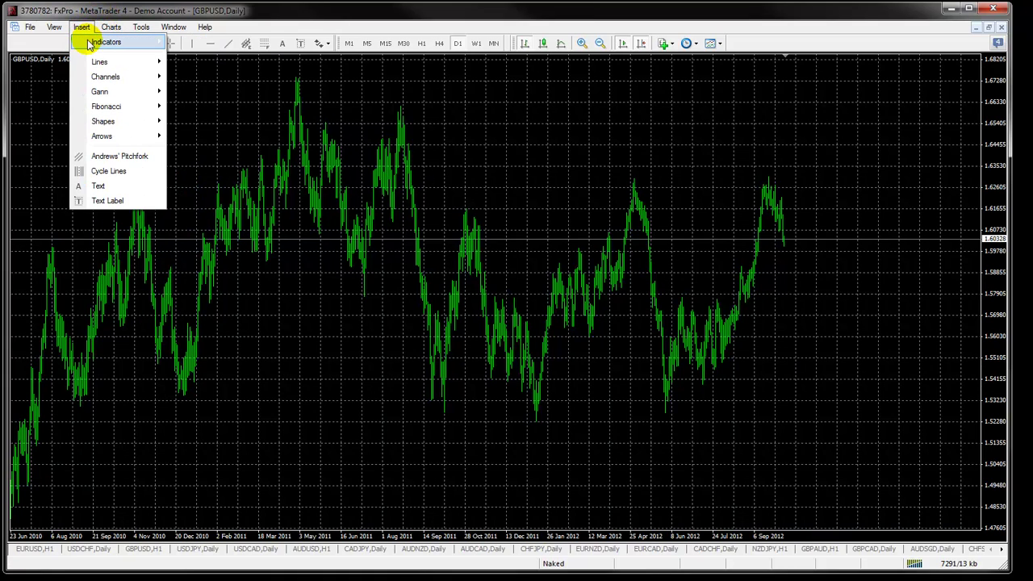
{"action": "mouse_move", "coordinate": [106, 41]}
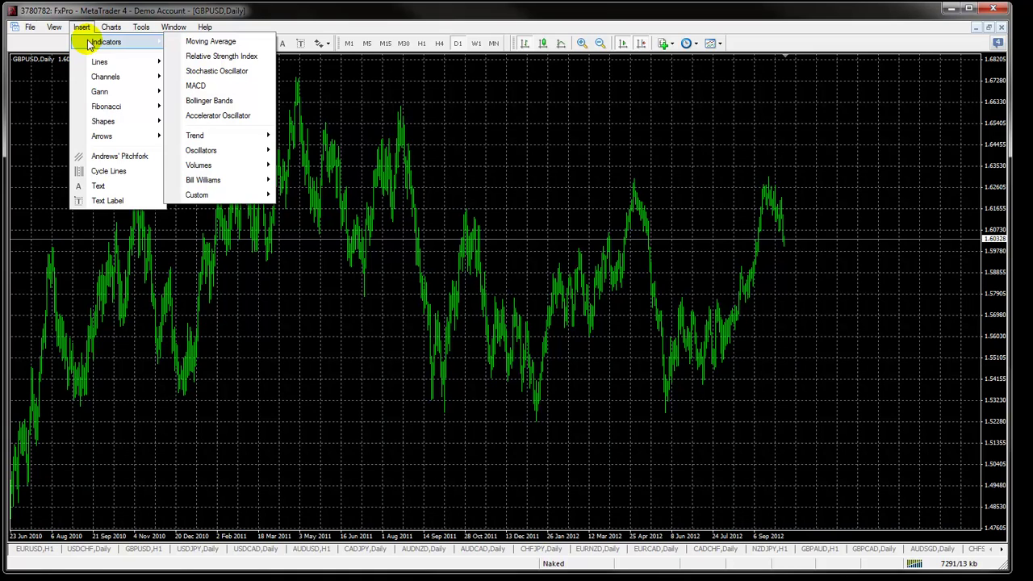
{"action": "mouse_move", "coordinate": [197, 195]}
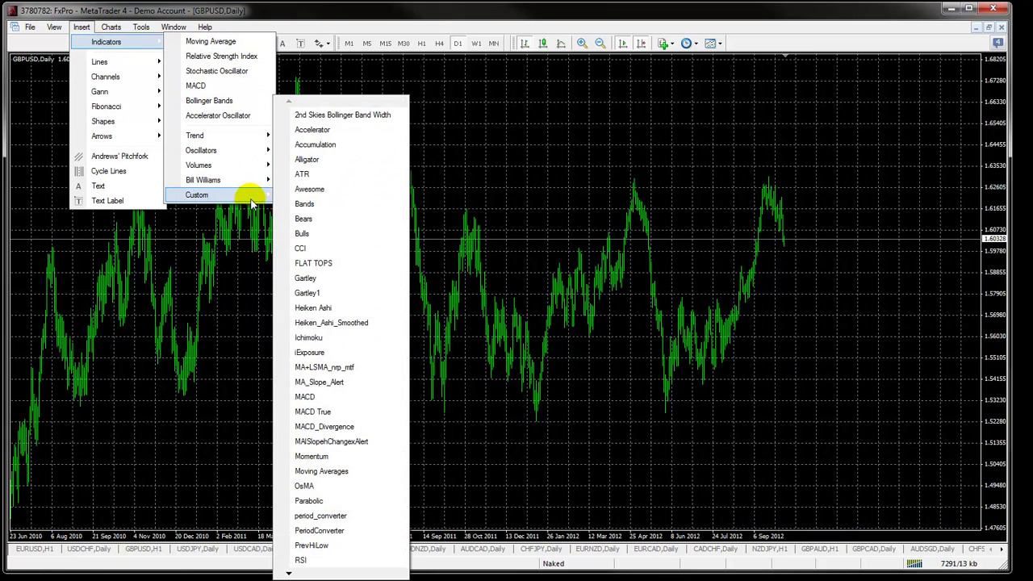
Add the PrevHiLow custom indicator, review its line colours, and confirm with OK
{"action": "left_click", "coordinate": [310, 545]}
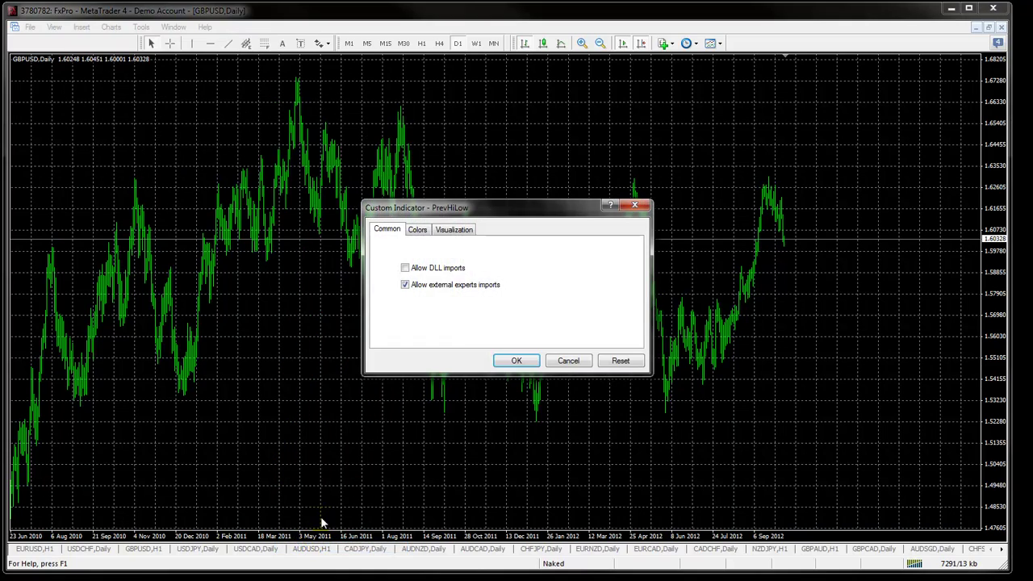
{"action": "left_click", "coordinate": [416, 230]}
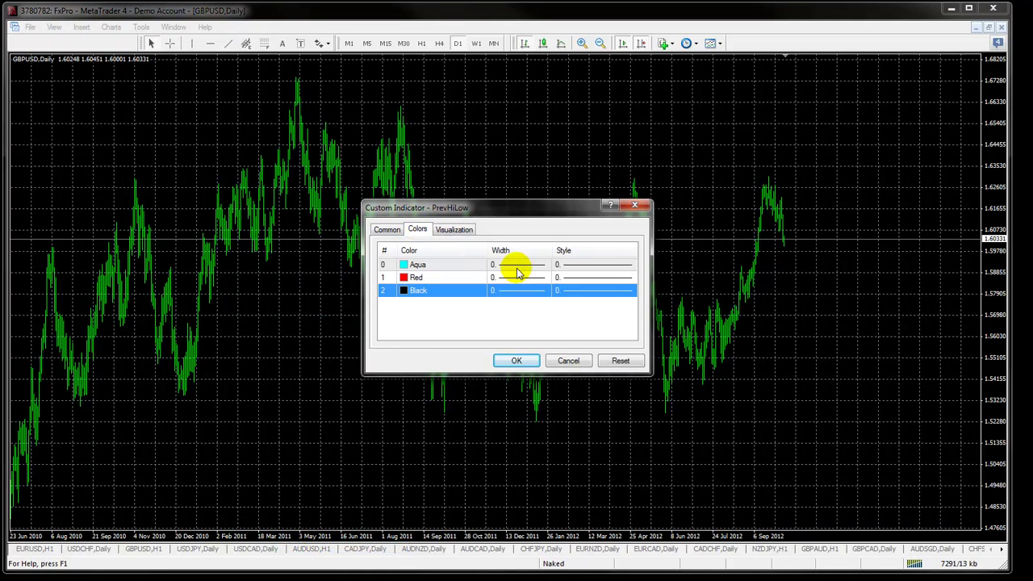
{"action": "left_click", "coordinate": [387, 233]}
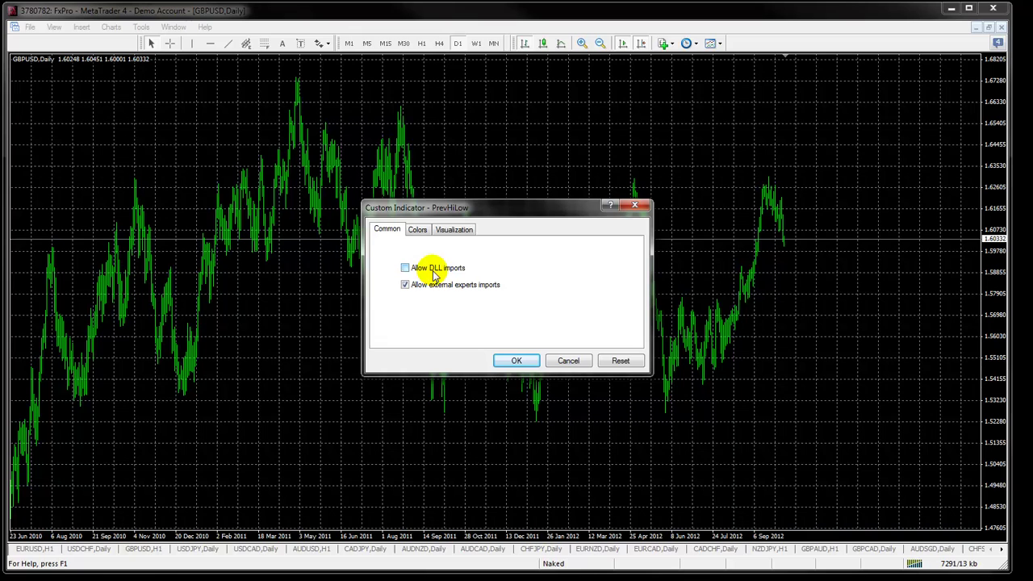
{"action": "left_click", "coordinate": [518, 362]}
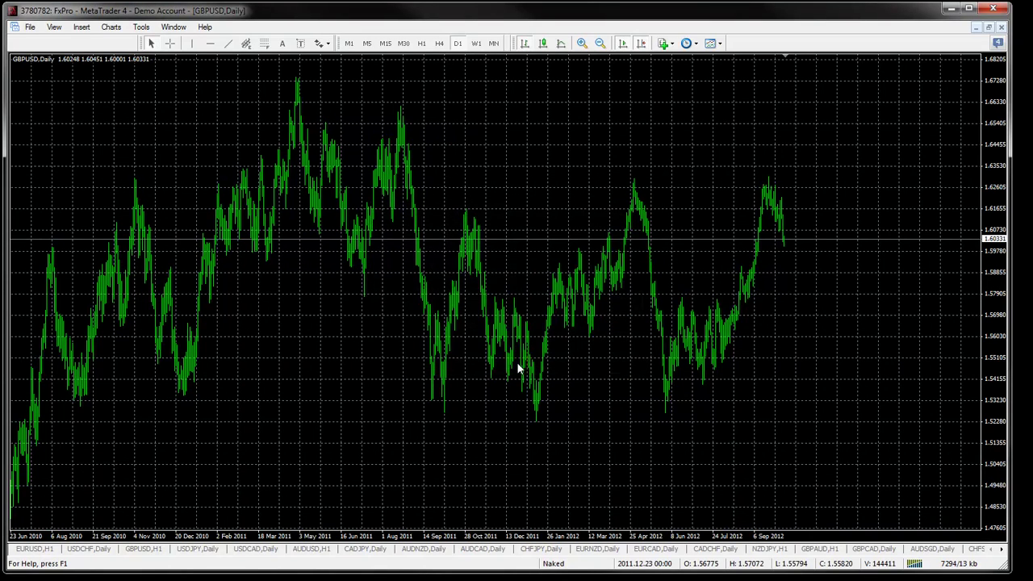
Enable Allow DLL imports for PrevHiLow through the chart's Indicators List
{"action": "right_click", "coordinate": [490, 157]}
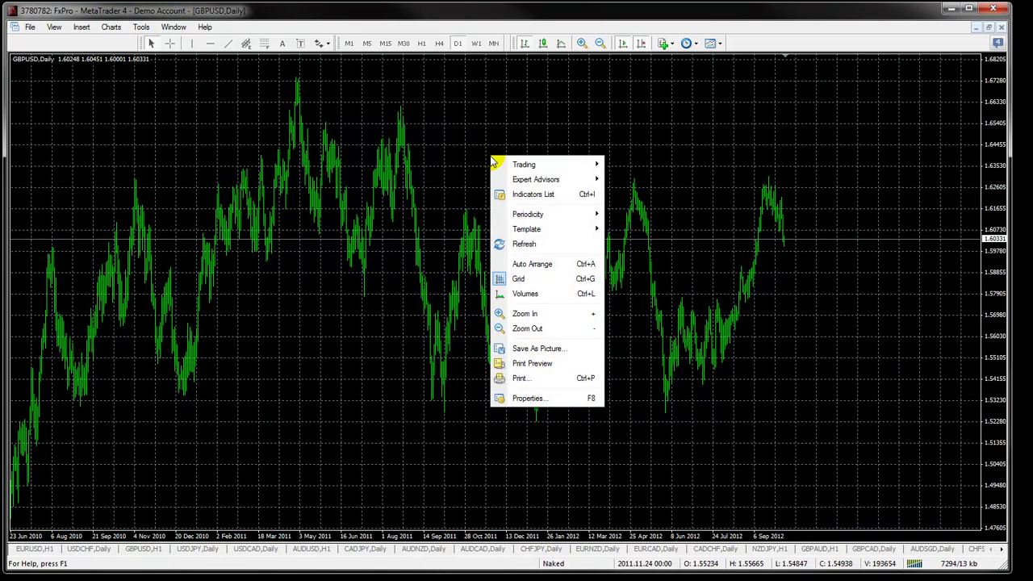
{"action": "left_click", "coordinate": [521, 194]}
{"action": "left_click", "coordinate": [110, 29]}
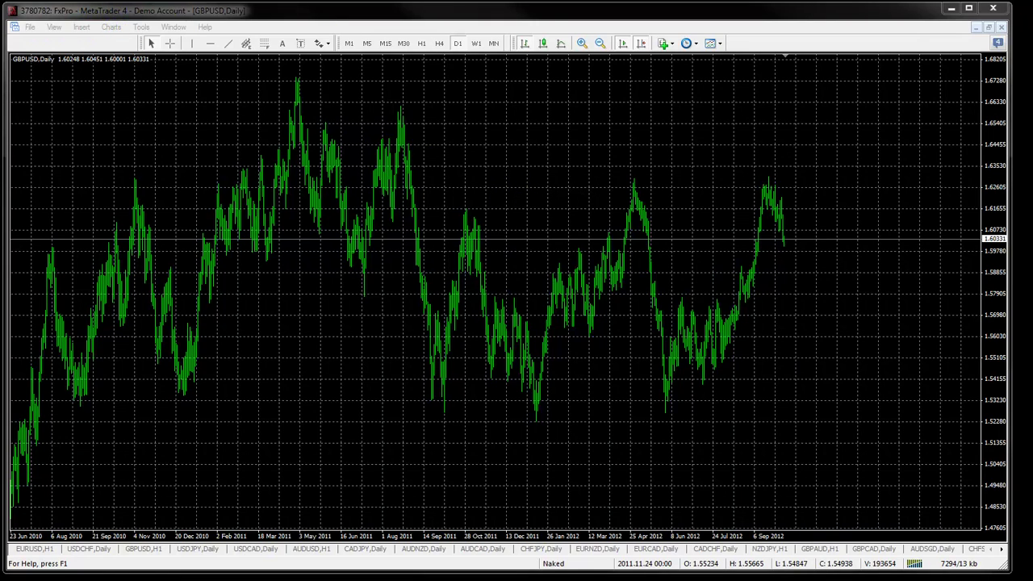
{"action": "left_click", "coordinate": [331, 138]}
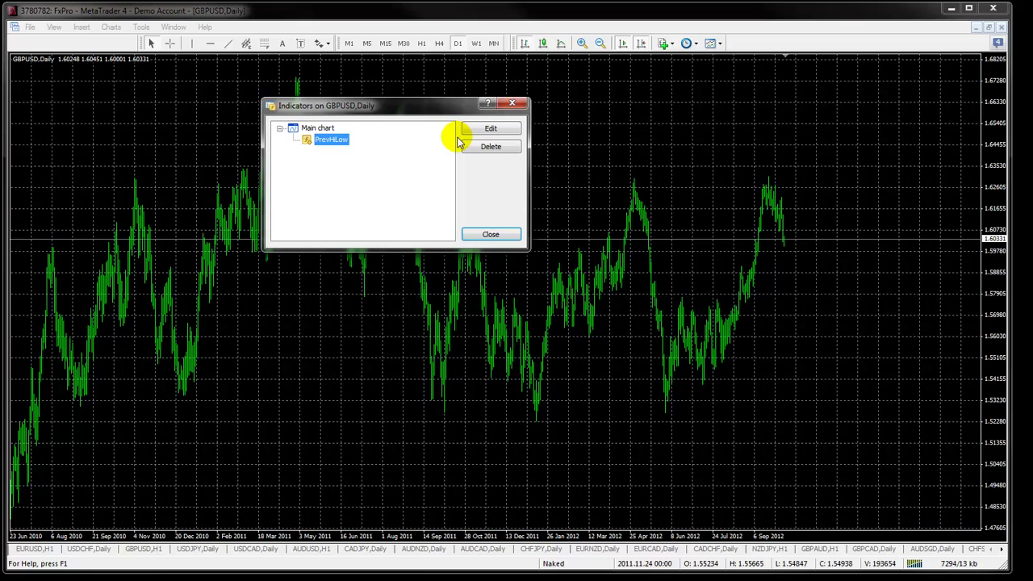
{"action": "left_click", "coordinate": [484, 132]}
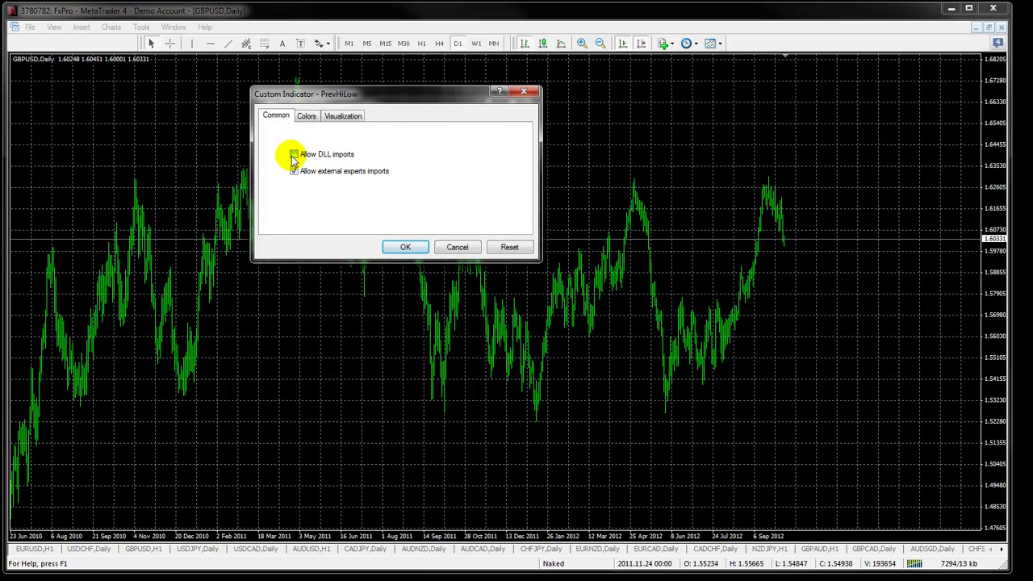
{"action": "left_click", "coordinate": [293, 155]}
{"action": "left_click", "coordinate": [404, 246]}
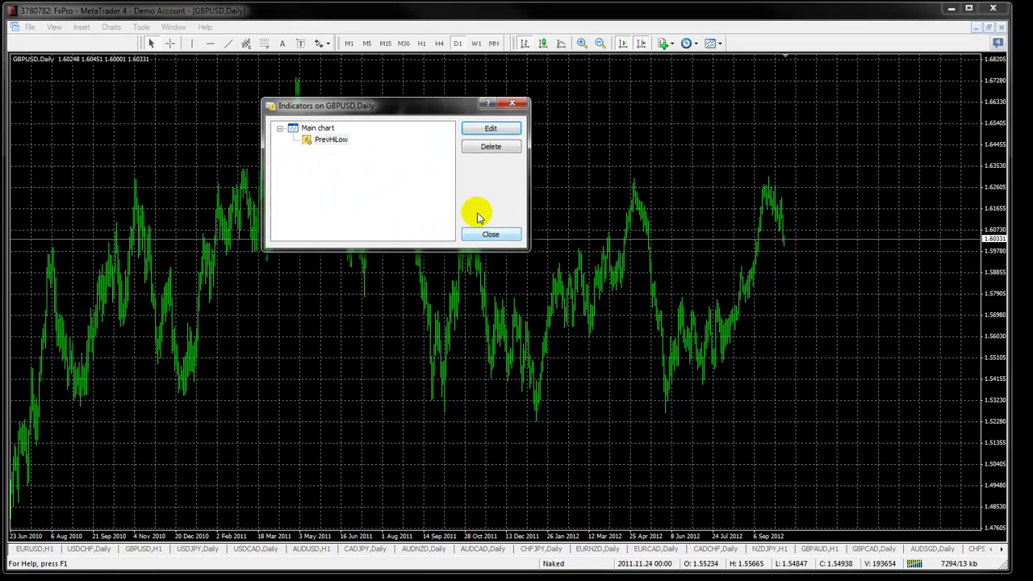
{"action": "left_click", "coordinate": [490, 233]}
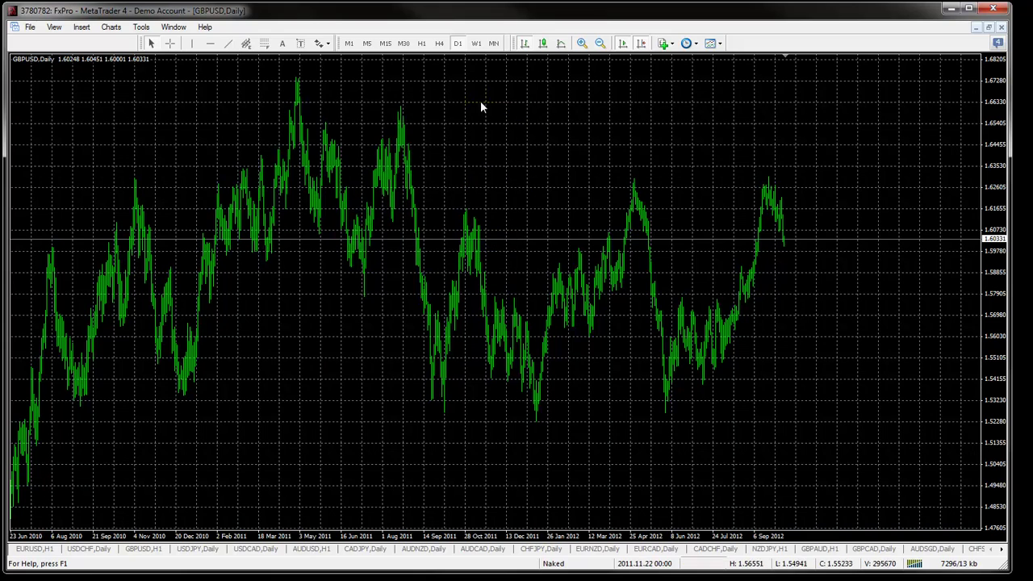
Zoom the chart and compare PrevHiLow's lines on H4 versus D1 bars
{"action": "left_click", "coordinate": [544, 44]}
{"action": "left_click", "coordinate": [581, 43]}
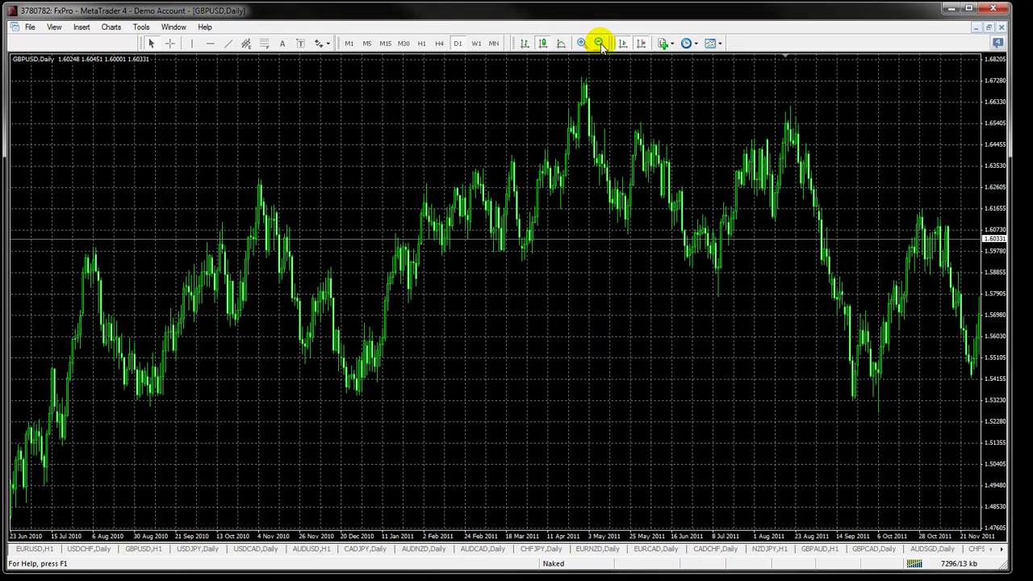
{"action": "left_click", "coordinate": [599, 43]}
{"action": "left_click", "coordinate": [439, 43]}
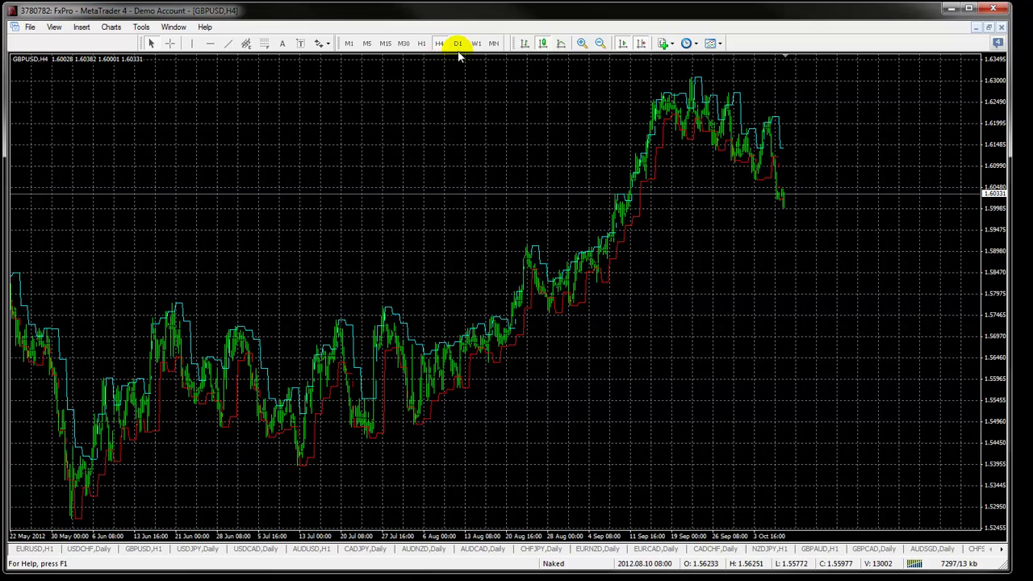
{"action": "left_click", "coordinate": [457, 44]}
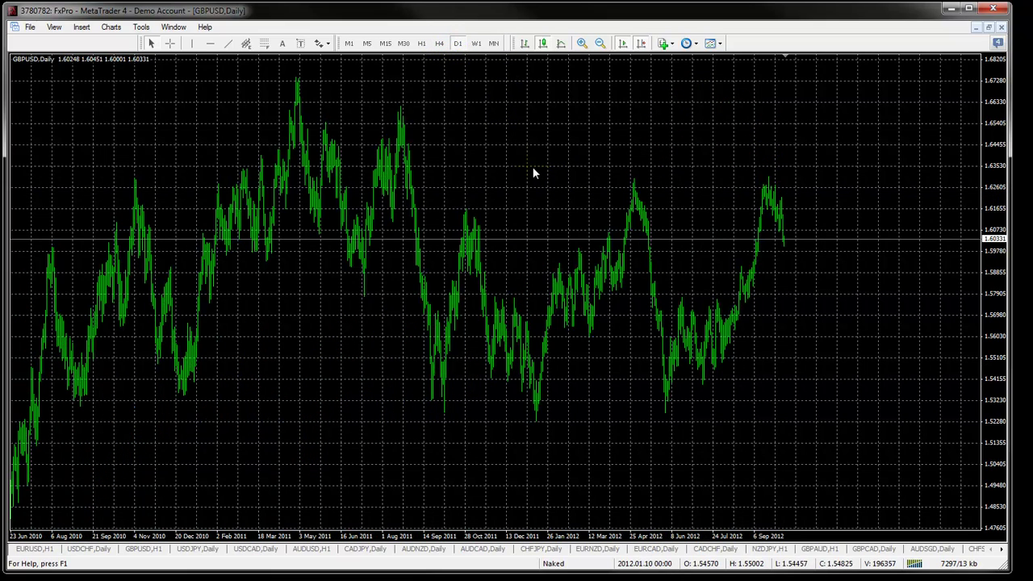
Apply the Blue_red template to the GBPUSD chart, turn on chart shift, and switch to H4
{"action": "right_click", "coordinate": [495, 83]}
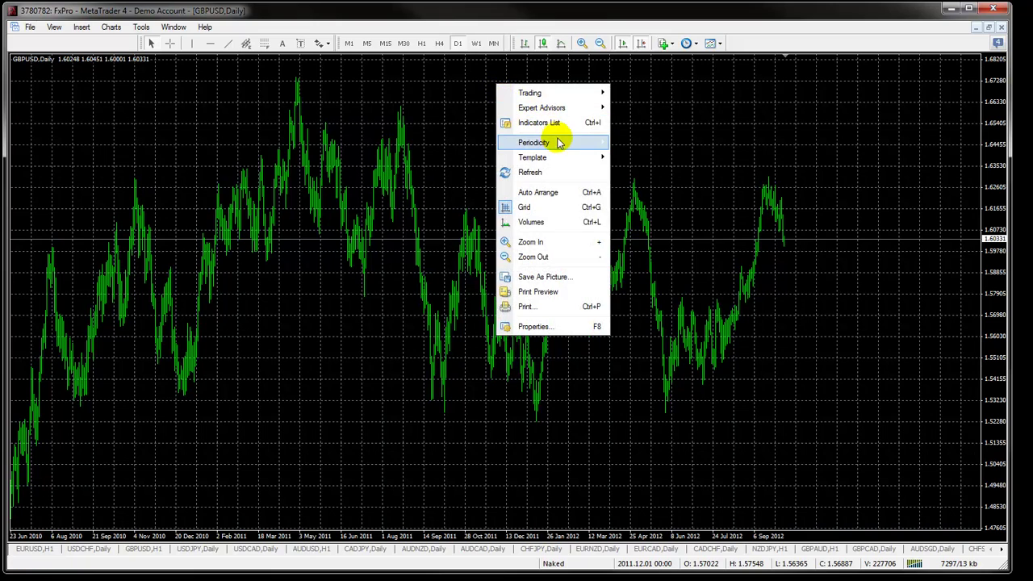
{"action": "mouse_move", "coordinate": [532, 157]}
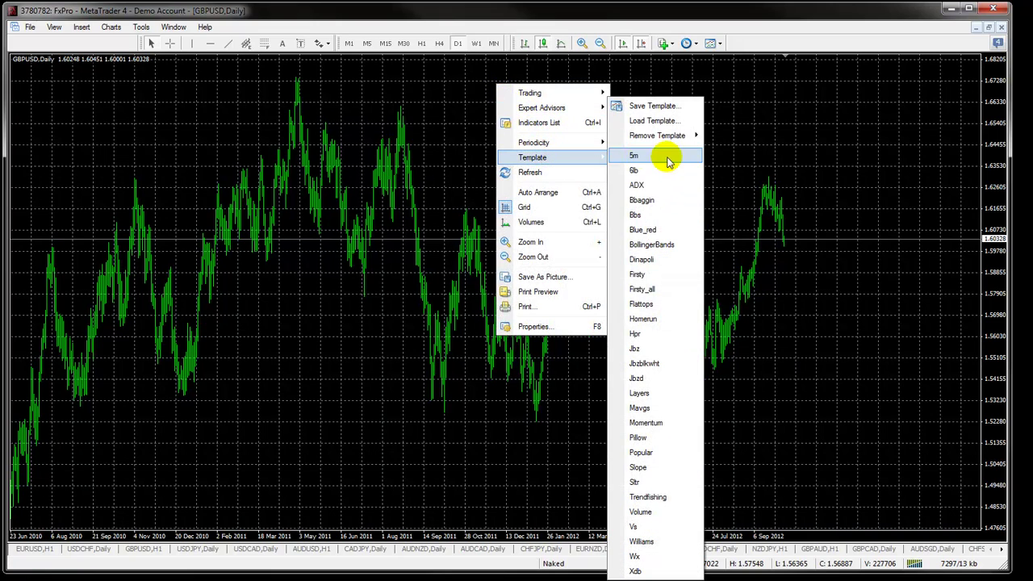
{"action": "left_click", "coordinate": [649, 228]}
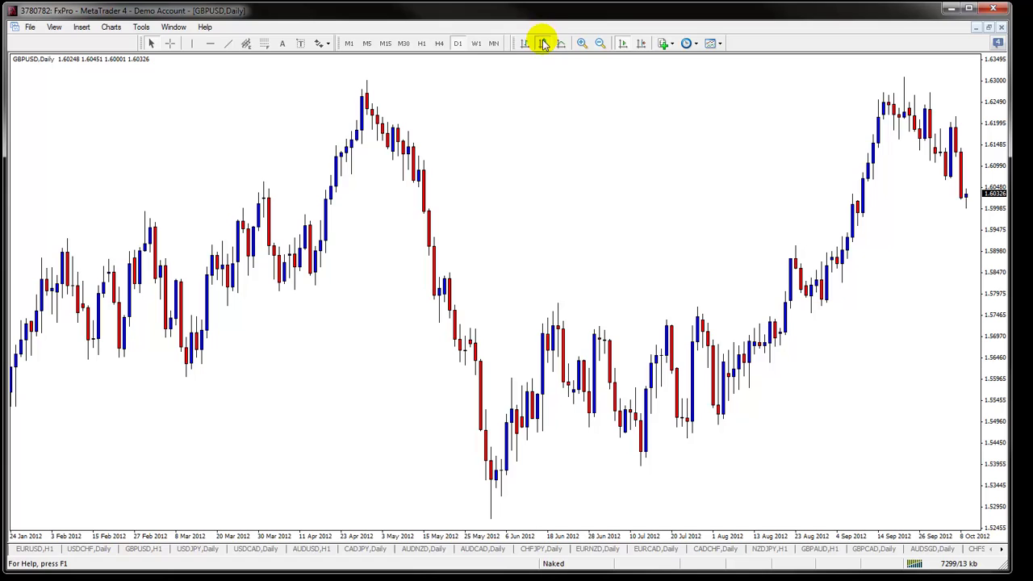
{"action": "left_click", "coordinate": [639, 43]}
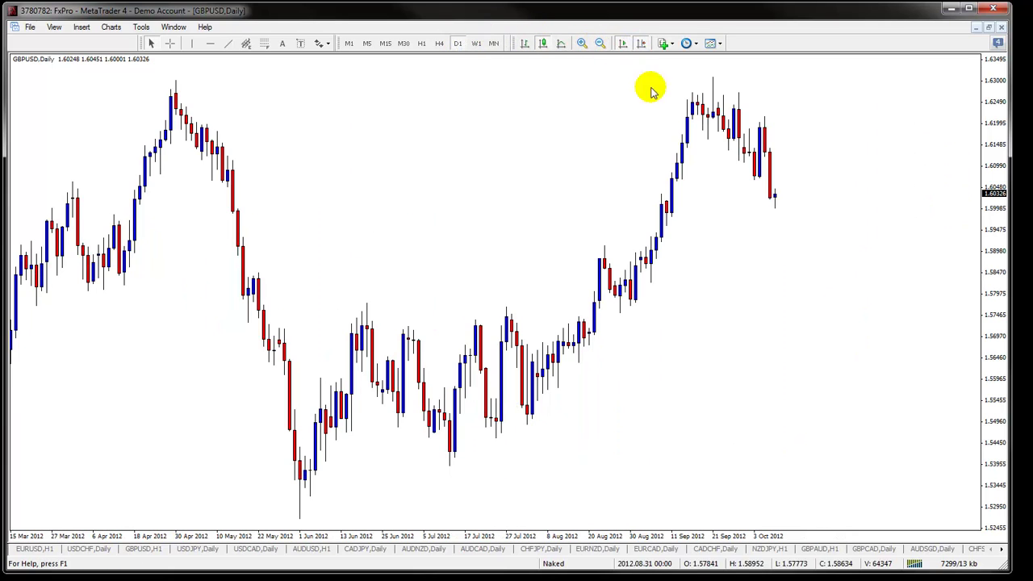
{"action": "left_click", "coordinate": [439, 44]}
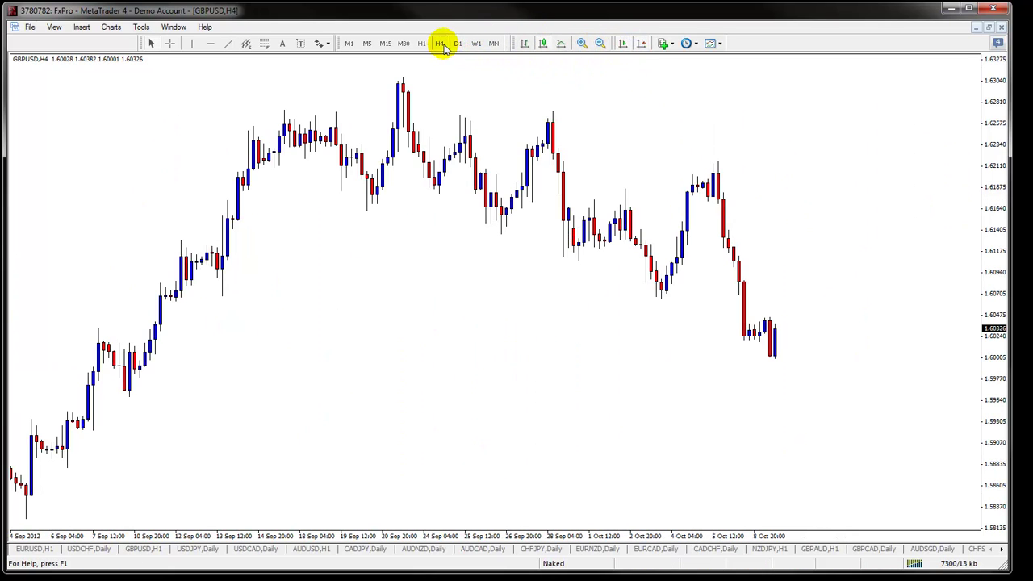
{"action": "left_click", "coordinate": [82, 27]}
{"action": "mouse_move", "coordinate": [106, 42]}
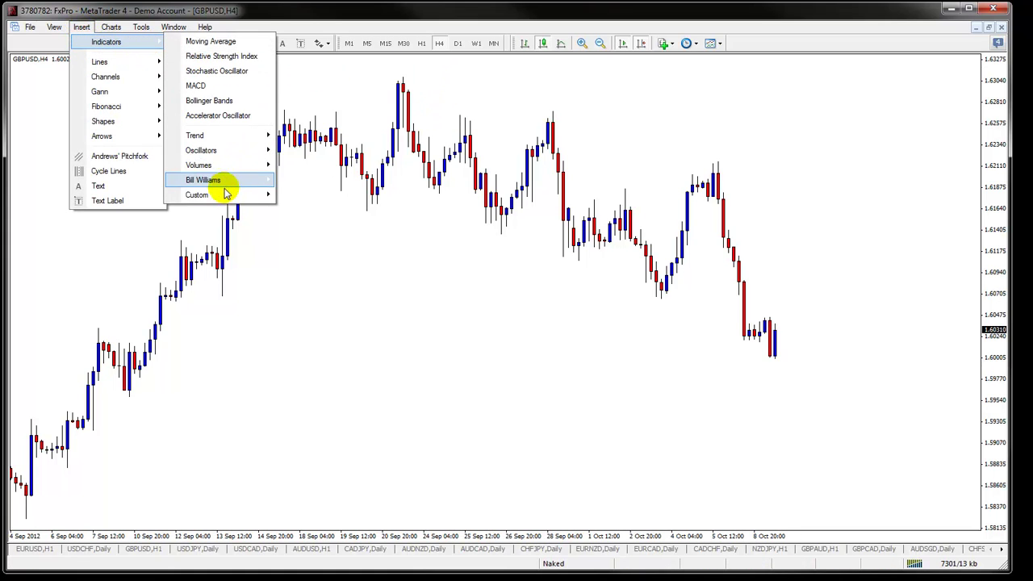
Add the PrevHiLow custom indicator with its first line recoloured from Aqua to Green
{"action": "mouse_move", "coordinate": [197, 195]}
{"action": "left_click", "coordinate": [329, 545]}
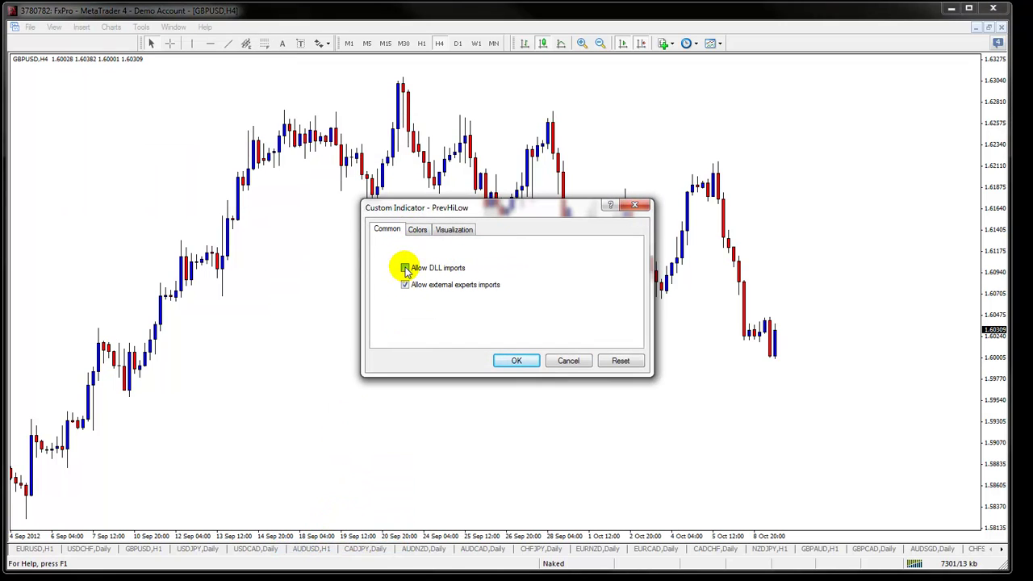
{"action": "left_click", "coordinate": [419, 230]}
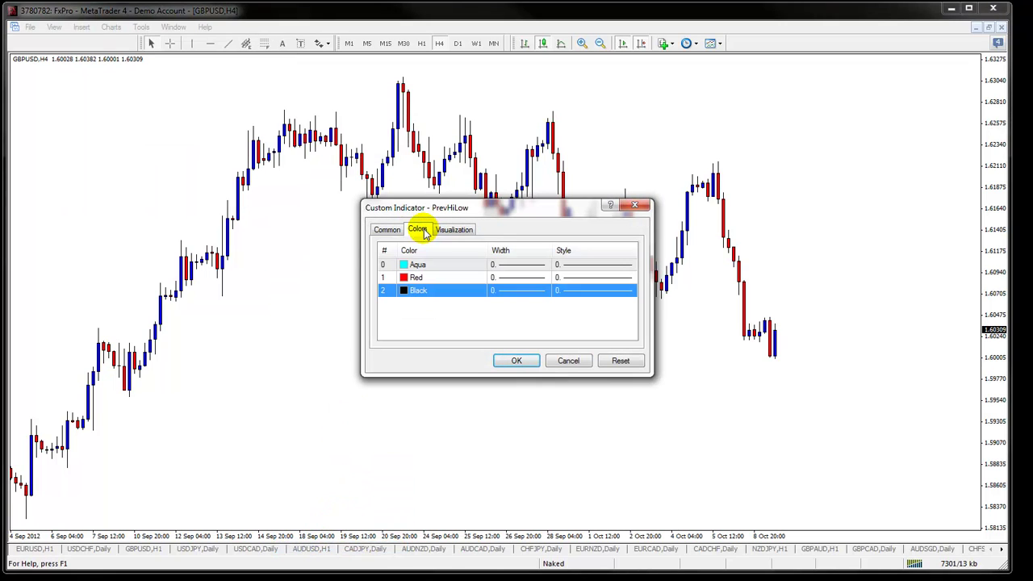
{"action": "left_click", "coordinate": [486, 267]}
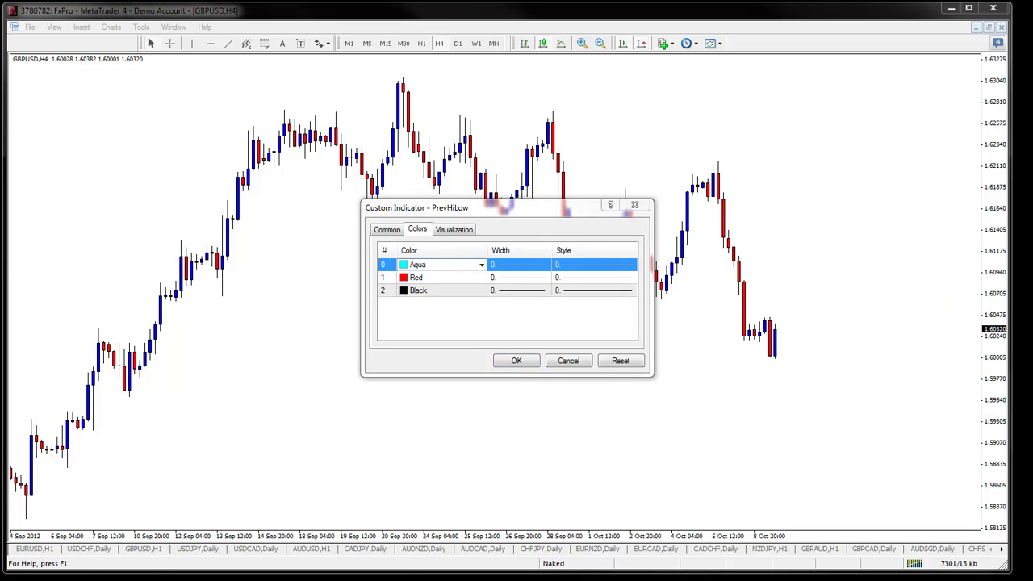
{"action": "key", "text": "g"}
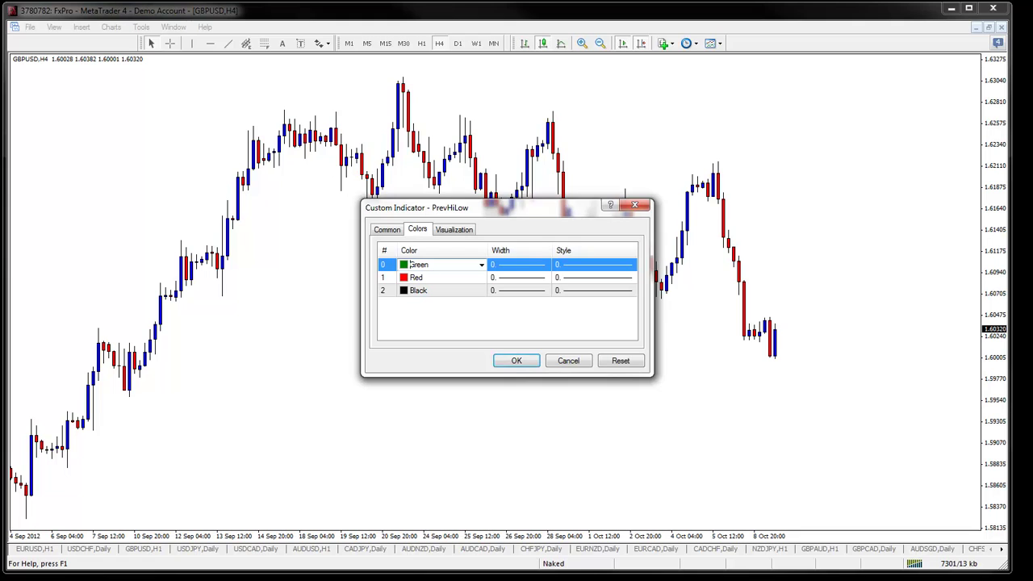
{"action": "left_click", "coordinate": [507, 363]}
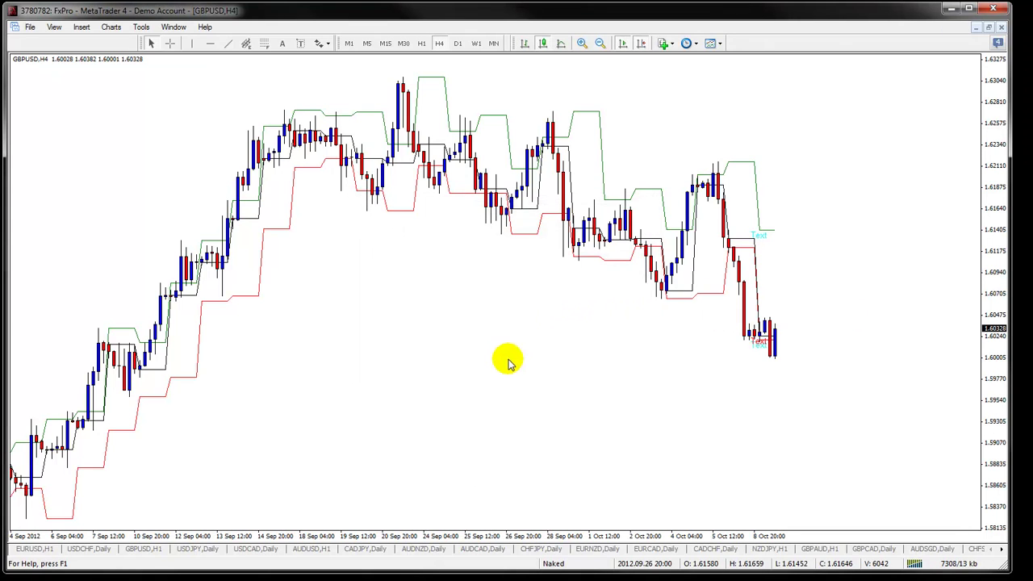
{"action": "scroll", "coordinate": [295, 318], "scroll_direction": "up", "scroll_amount": 1}
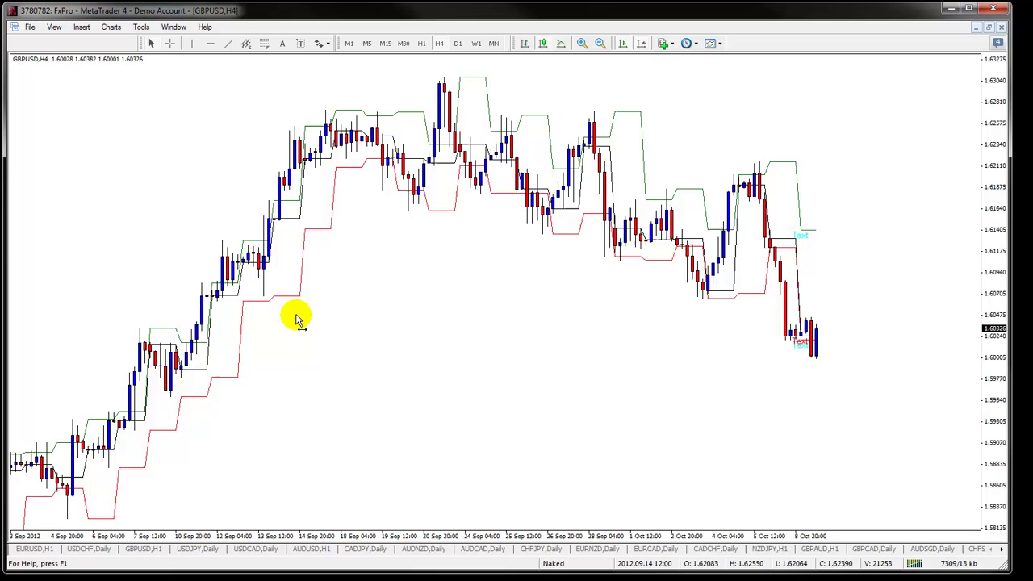
{"action": "scroll", "coordinate": [517, 283], "scroll_direction": "up", "scroll_amount": 2}
{"action": "scroll", "coordinate": [393, 288], "scroll_direction": "down", "scroll_amount": 3}
{"action": "scroll", "coordinate": [722, 287], "scroll_direction": "down", "scroll_amount": 1}
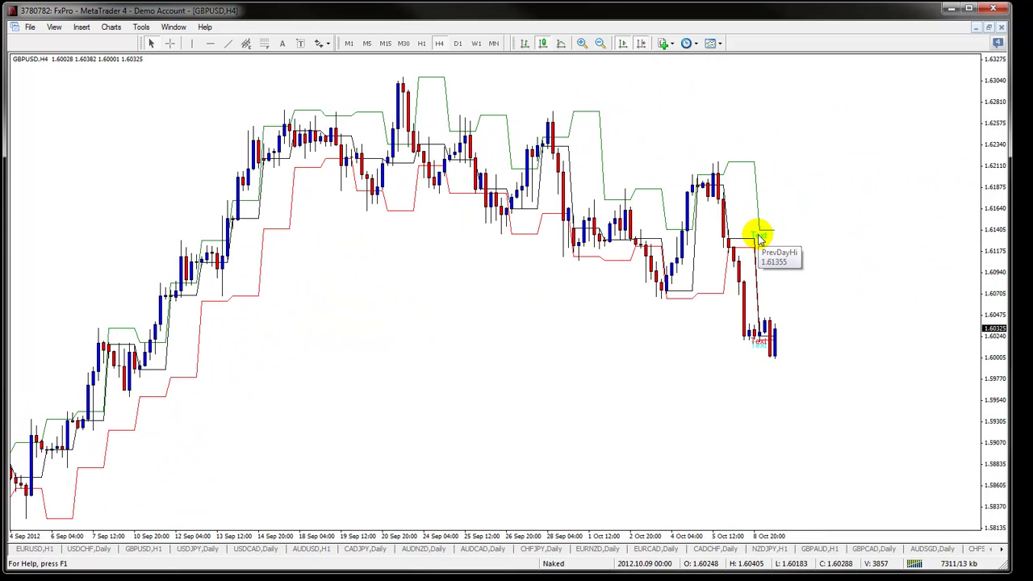
{"action": "right_click", "coordinate": [759, 238]}
{"action": "left_click", "coordinate": [778, 273]}
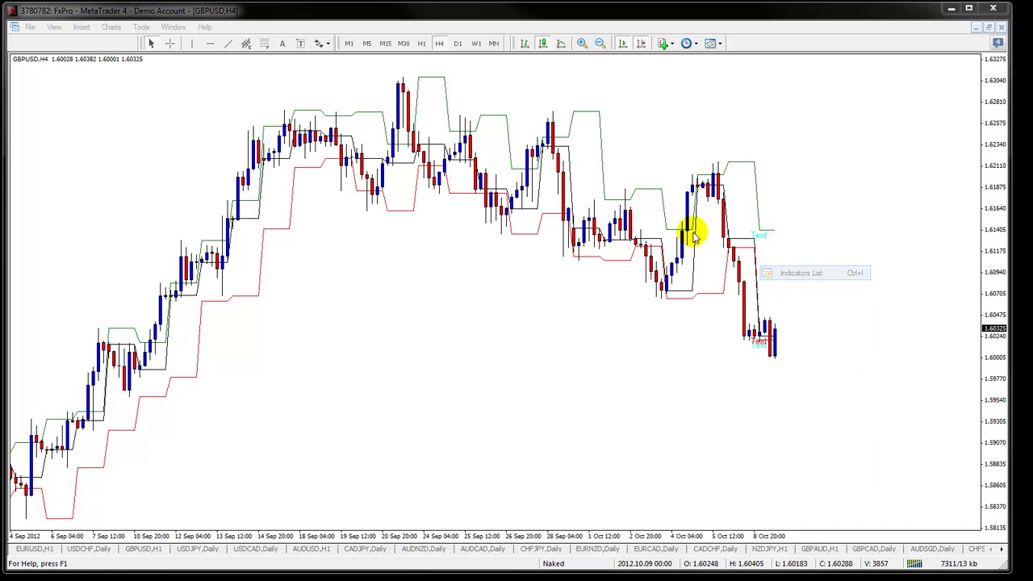
{"action": "left_click", "coordinate": [331, 140]}
{"action": "left_click", "coordinate": [489, 129]}
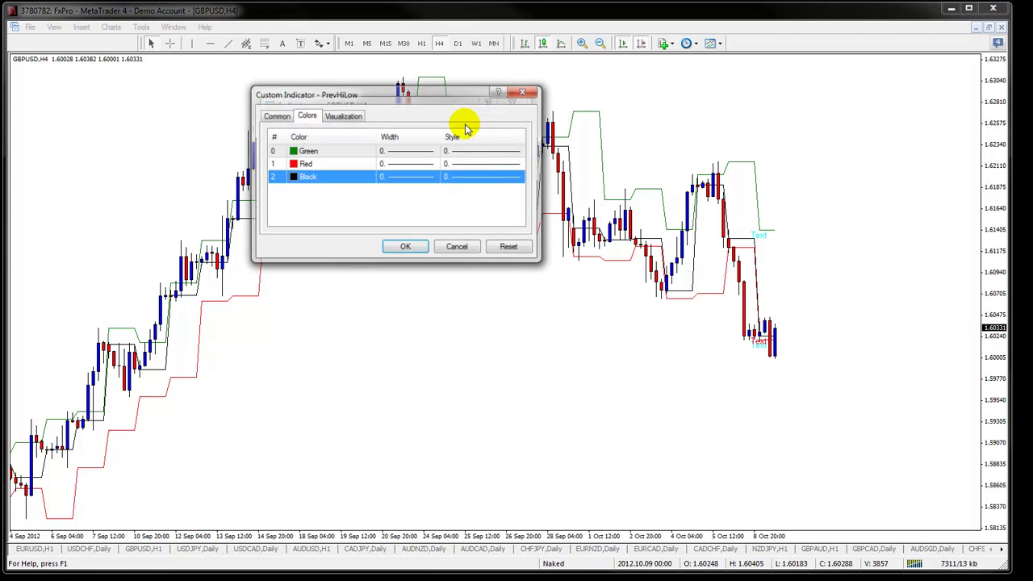
{"action": "left_click", "coordinate": [275, 116]}
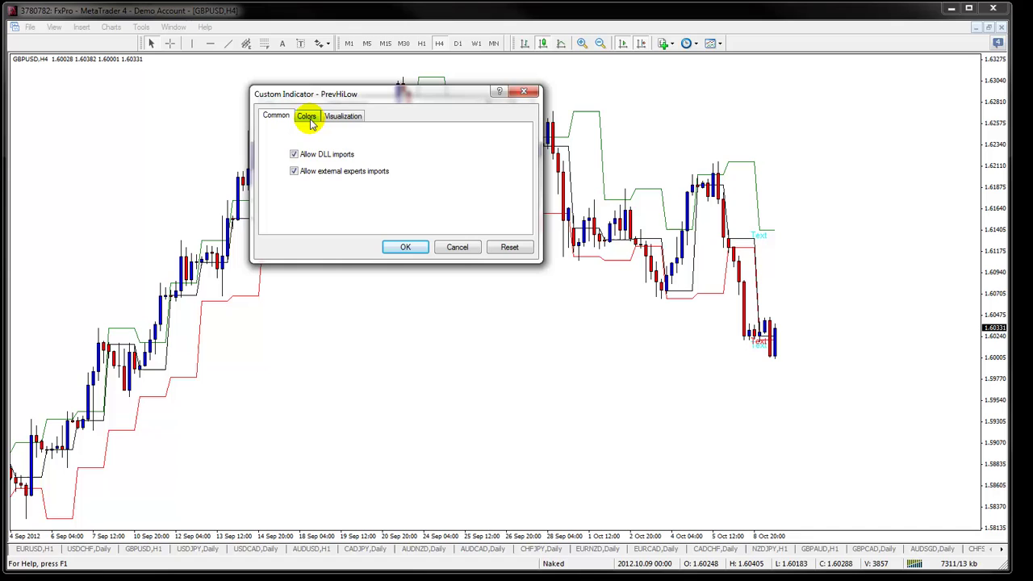
{"action": "left_click", "coordinate": [339, 117]}
{"action": "left_click", "coordinate": [303, 117]}
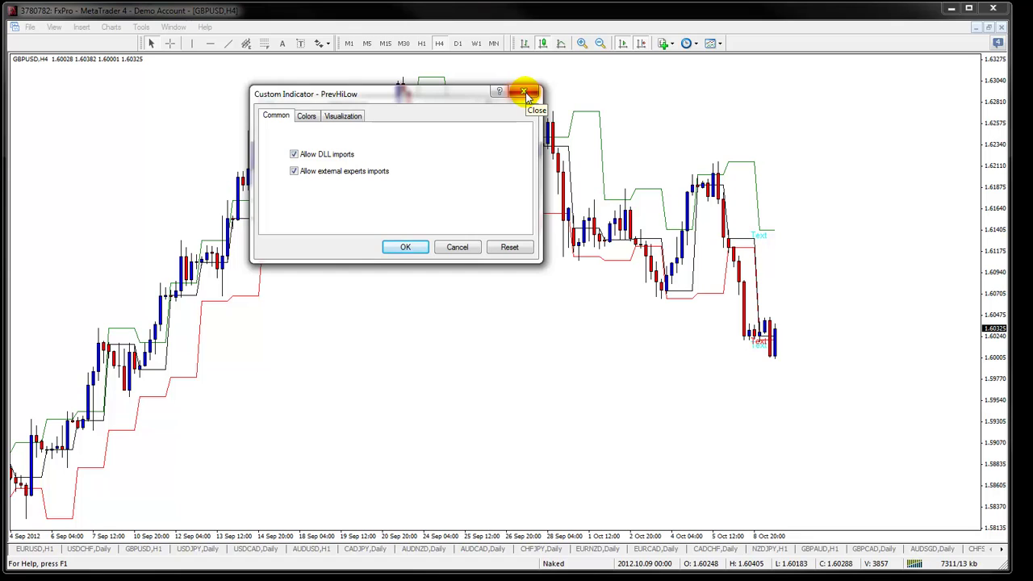
{"action": "left_click", "coordinate": [306, 115]}
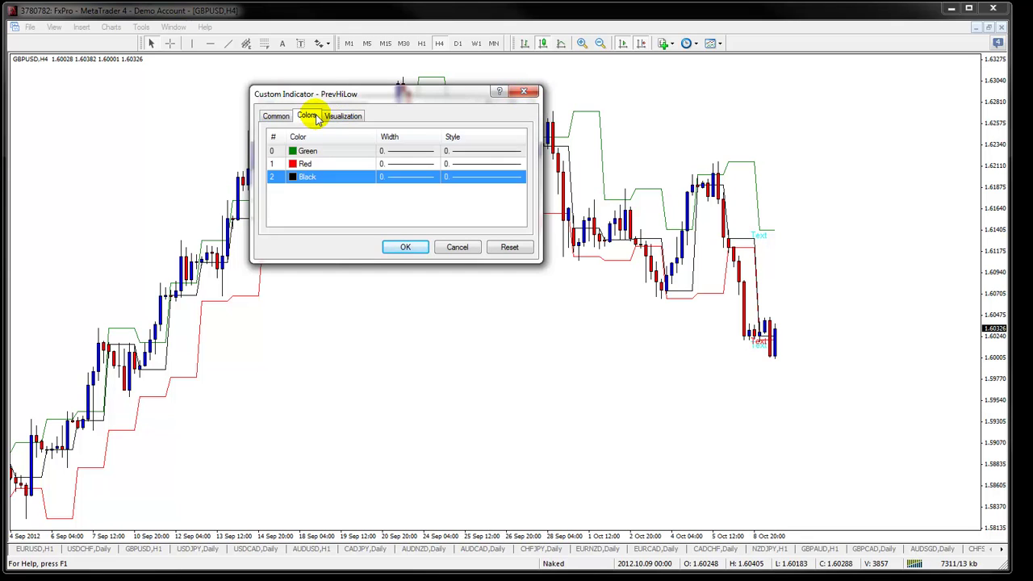
{"action": "left_click", "coordinate": [275, 115]}
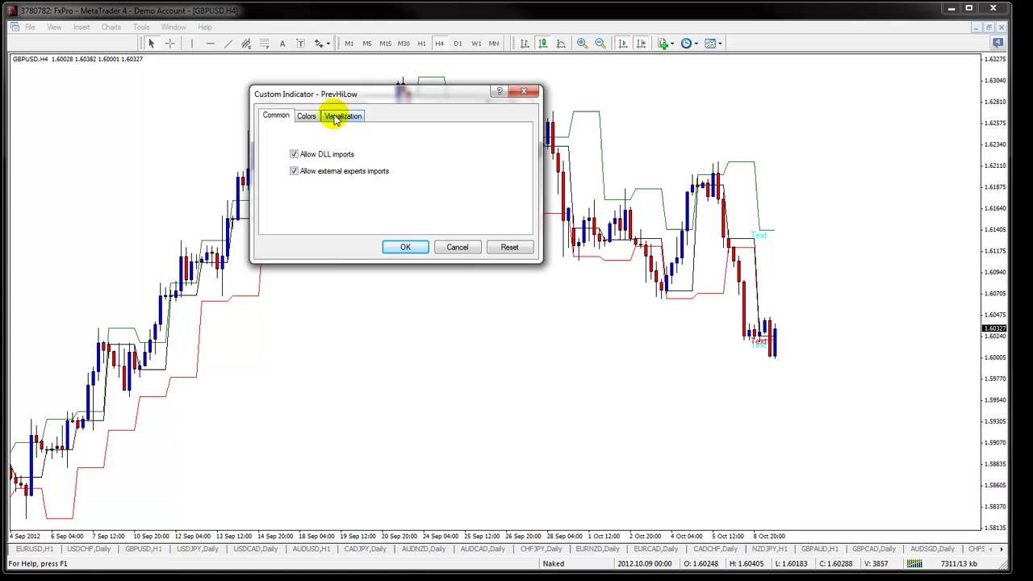
{"action": "left_click", "coordinate": [338, 119]}
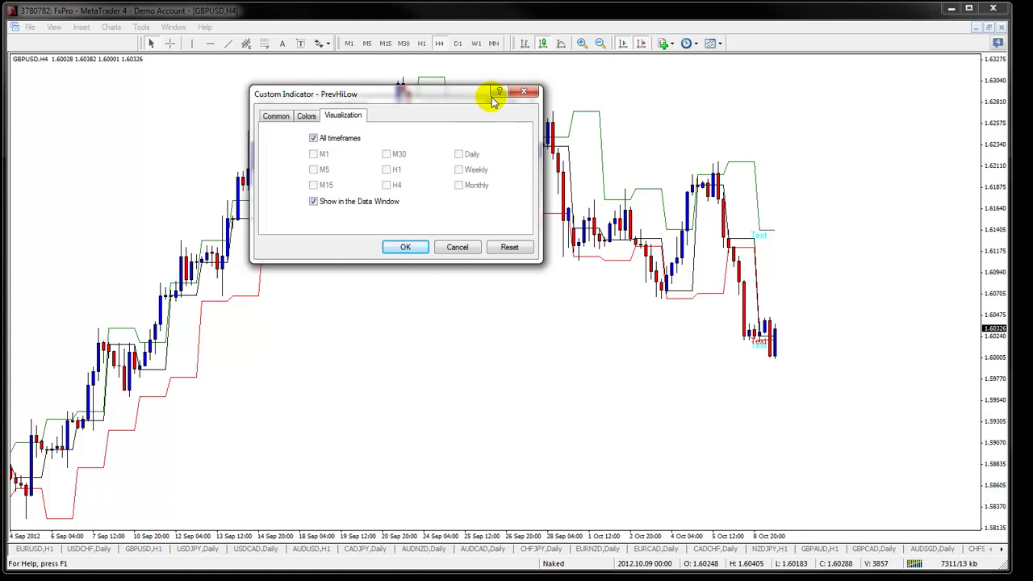
{"action": "left_click", "coordinate": [524, 92]}
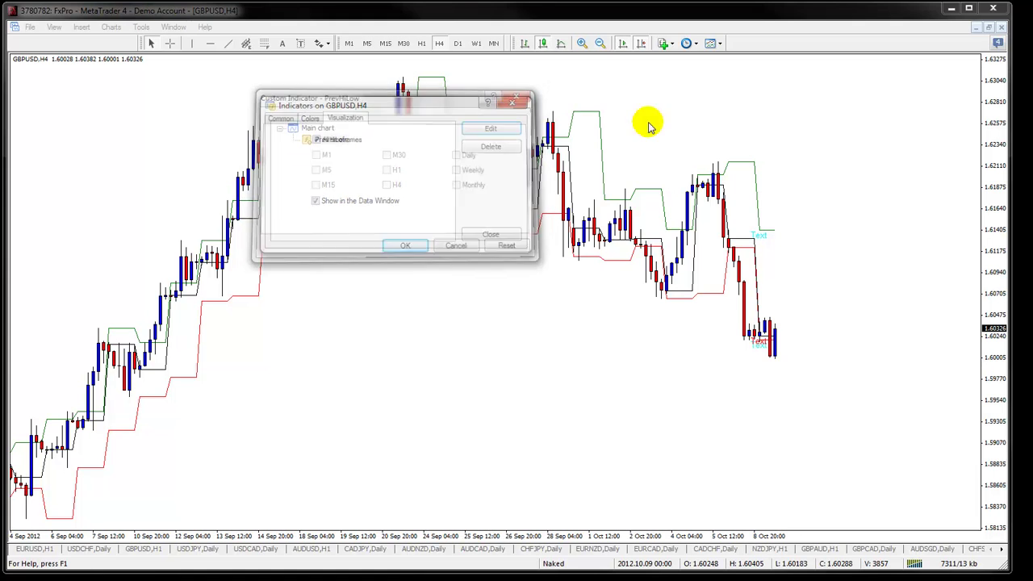
{"action": "left_click", "coordinate": [513, 103]}
{"action": "right_click", "coordinate": [739, 166]}
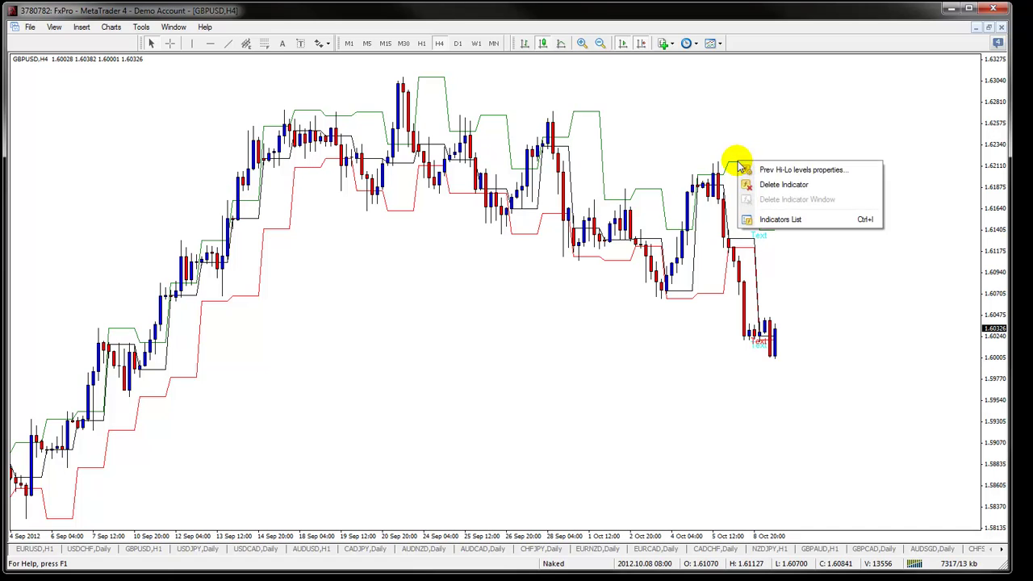
{"action": "left_click", "coordinate": [751, 166]}
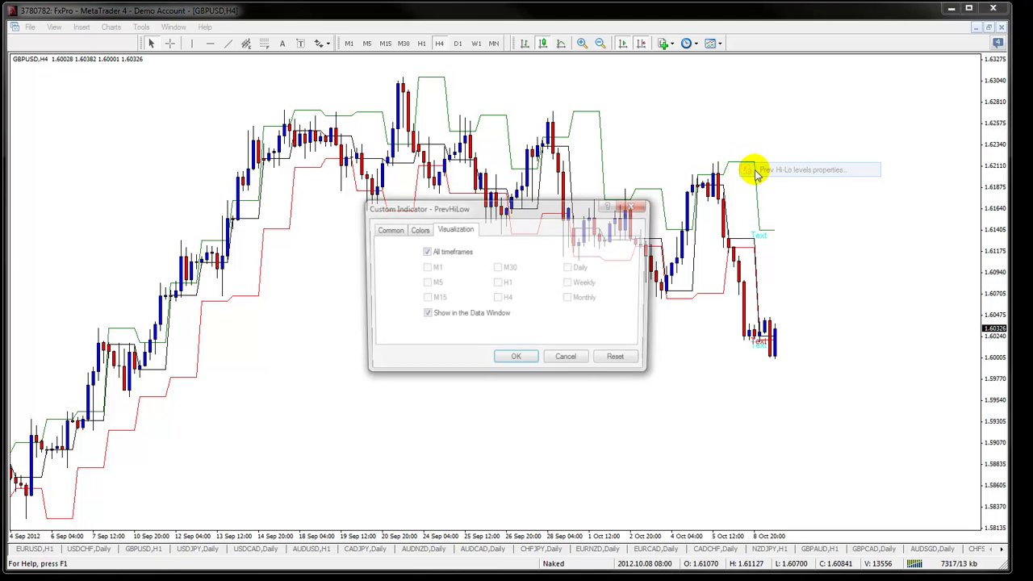
{"action": "left_click", "coordinate": [410, 229]}
{"action": "left_click", "coordinate": [416, 229]}
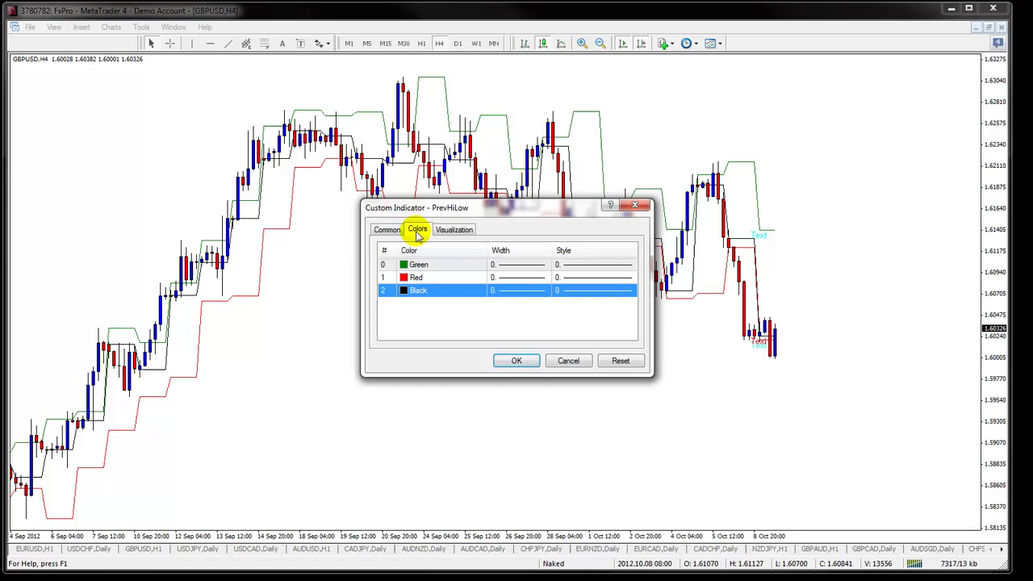
{"action": "left_click", "coordinate": [452, 229]}
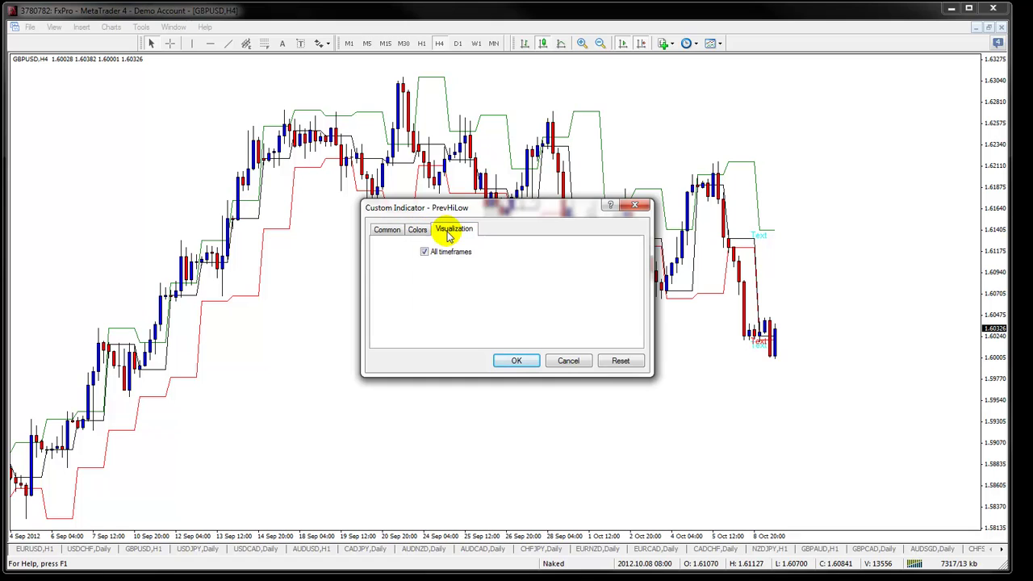
{"action": "left_click", "coordinate": [635, 205]}
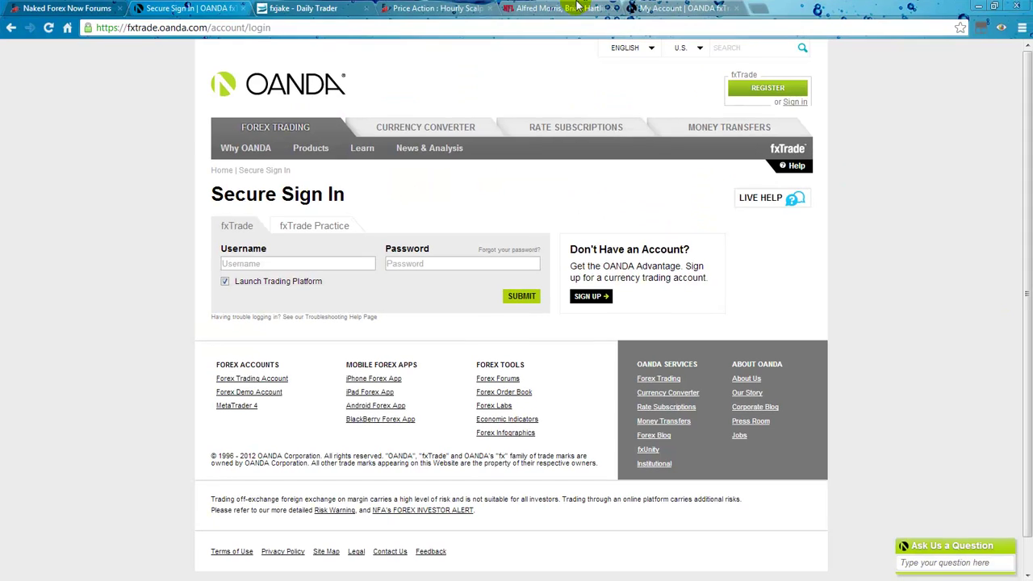
Go back to the Hourly Scalping Strategy thread and scroll to page 9's opening post #81
{"action": "left_click", "coordinate": [446, 7]}
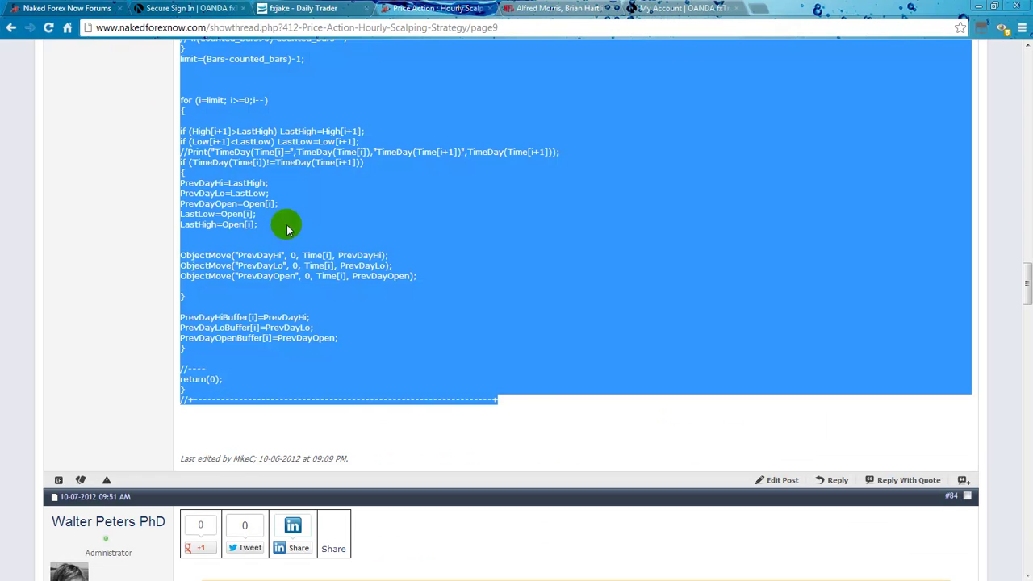
{"action": "scroll", "coordinate": [535, 270], "scroll_direction": "up", "scroll_amount": 4}
{"action": "scroll", "coordinate": [535, 269], "scroll_direction": "up", "scroll_amount": 5}
{"action": "scroll", "coordinate": [535, 268], "scroll_direction": "up", "scroll_amount": 5}
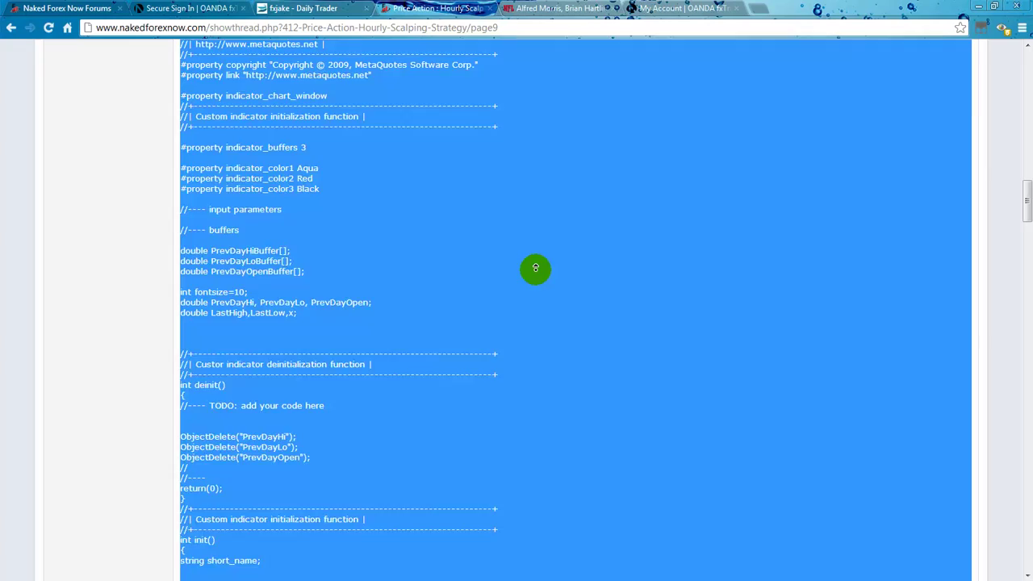
{"action": "scroll", "coordinate": [535, 268], "scroll_direction": "up", "scroll_amount": 5}
{"action": "scroll", "coordinate": [537, 266], "scroll_direction": "up", "scroll_amount": 4}
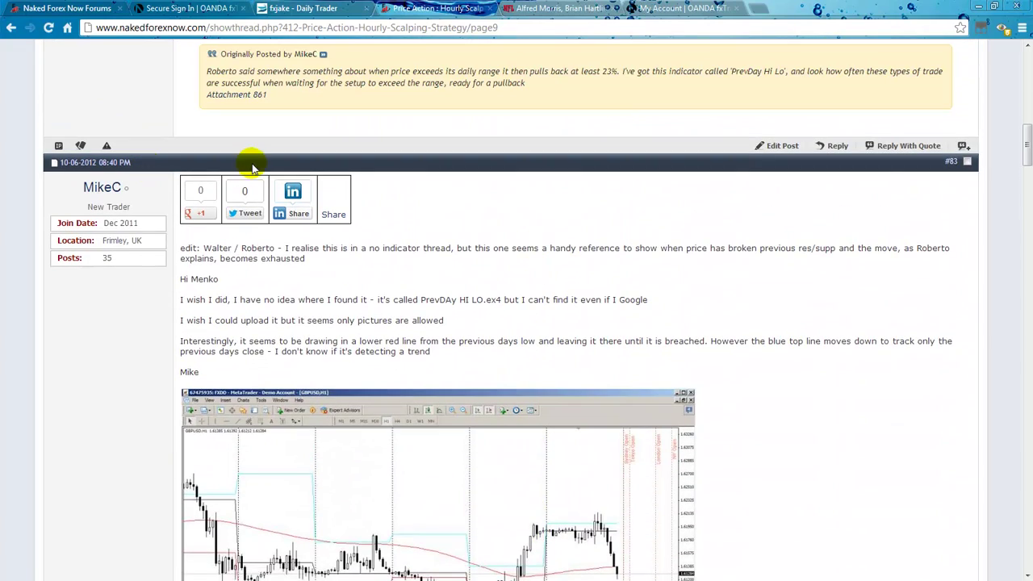
{"action": "scroll", "coordinate": [837, 218], "scroll_direction": "up", "scroll_amount": 2}
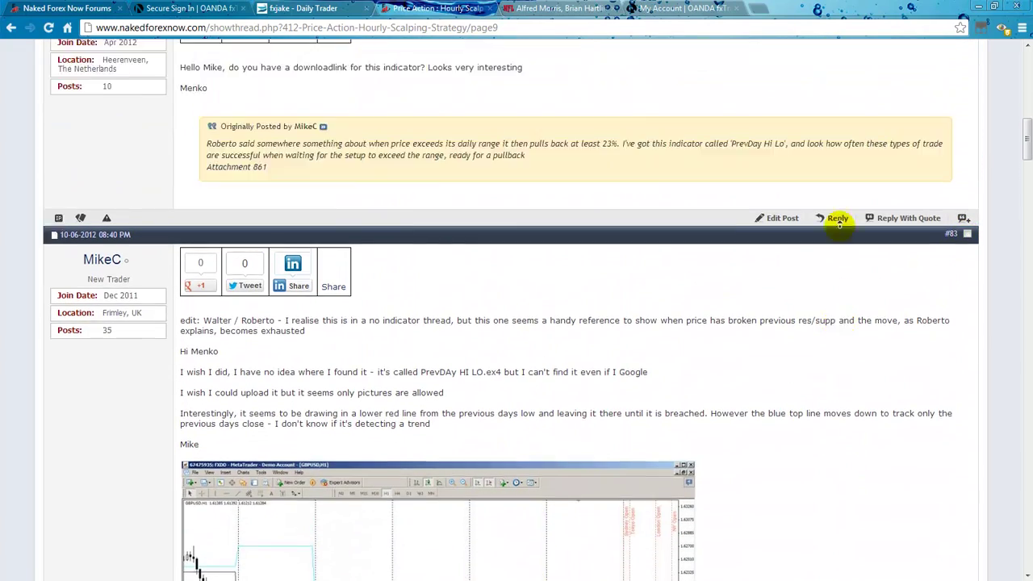
{"action": "scroll", "coordinate": [842, 207], "scroll_direction": "up", "scroll_amount": 10}
{"action": "scroll", "coordinate": [554, 257], "scroll_direction": "up", "scroll_amount": 2}
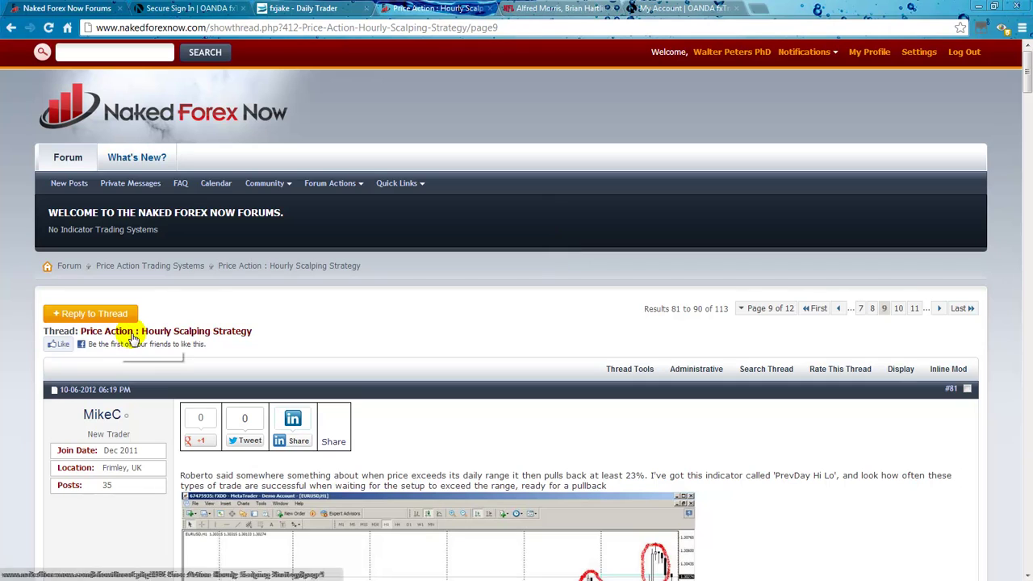
{"action": "scroll", "coordinate": [516, 339], "scroll_direction": "down", "scroll_amount": 1}
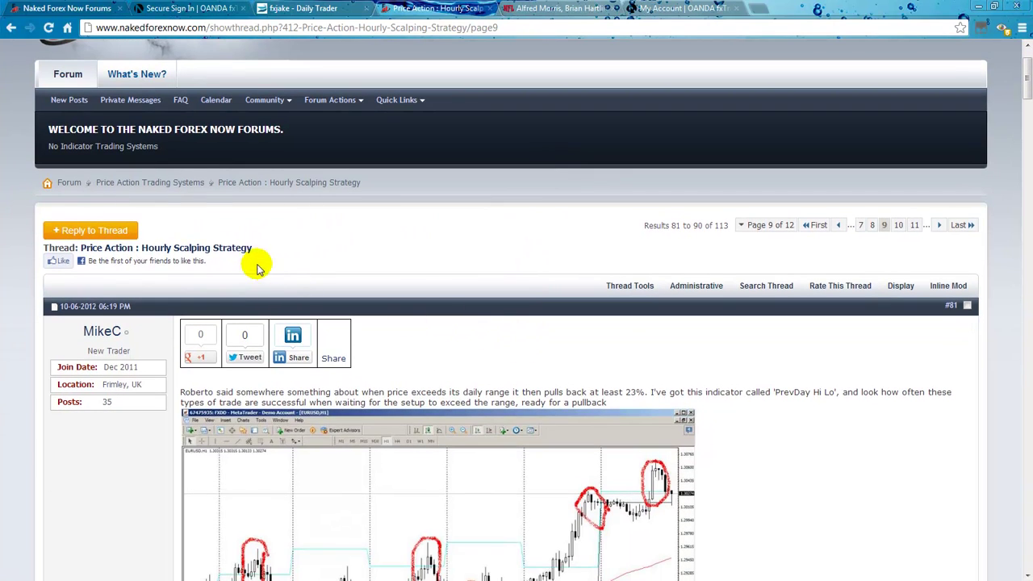